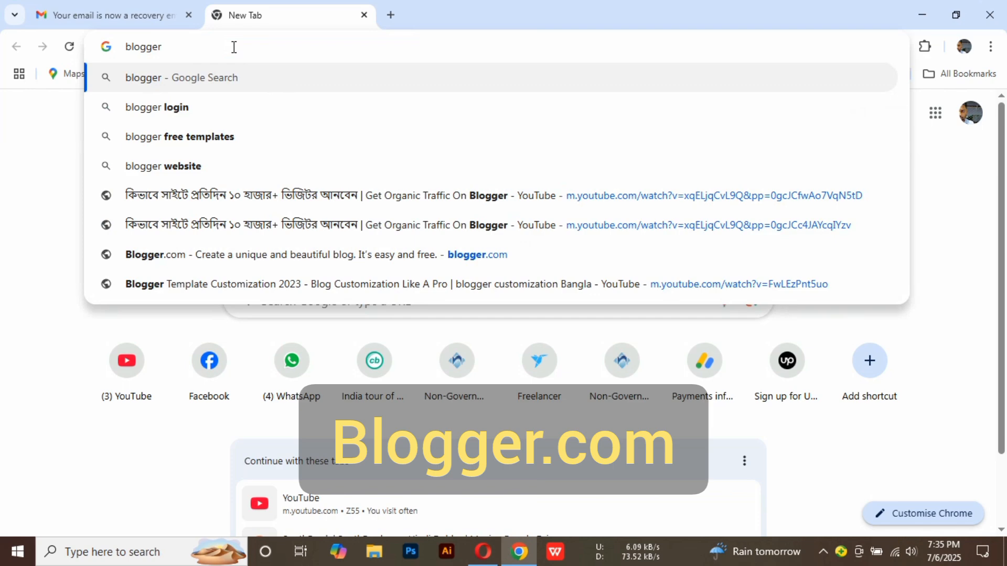
Step: Search for "blogger login", open Blogger.com from the results and start creating a new blog
left_click(178, 116)
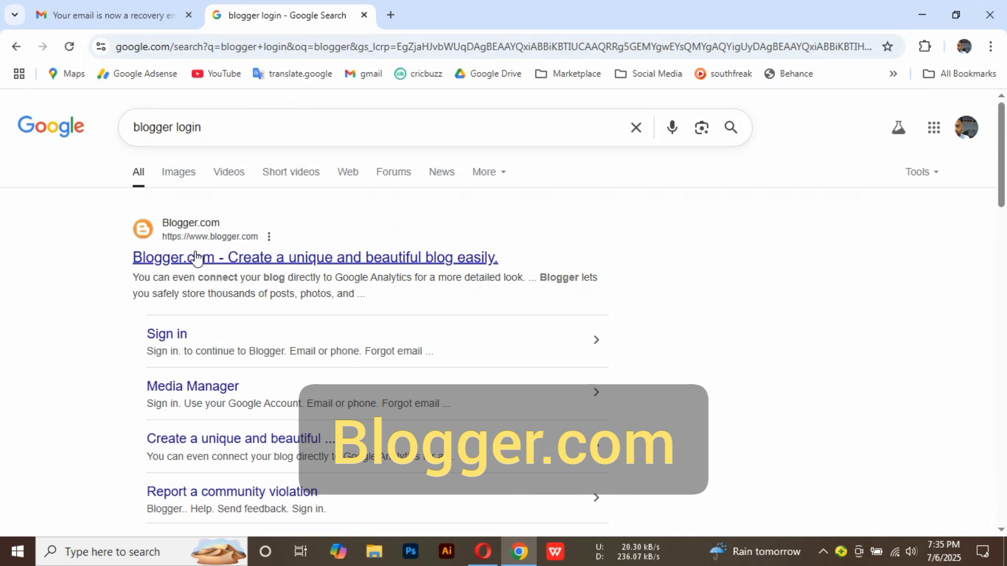
left_click(173, 264)
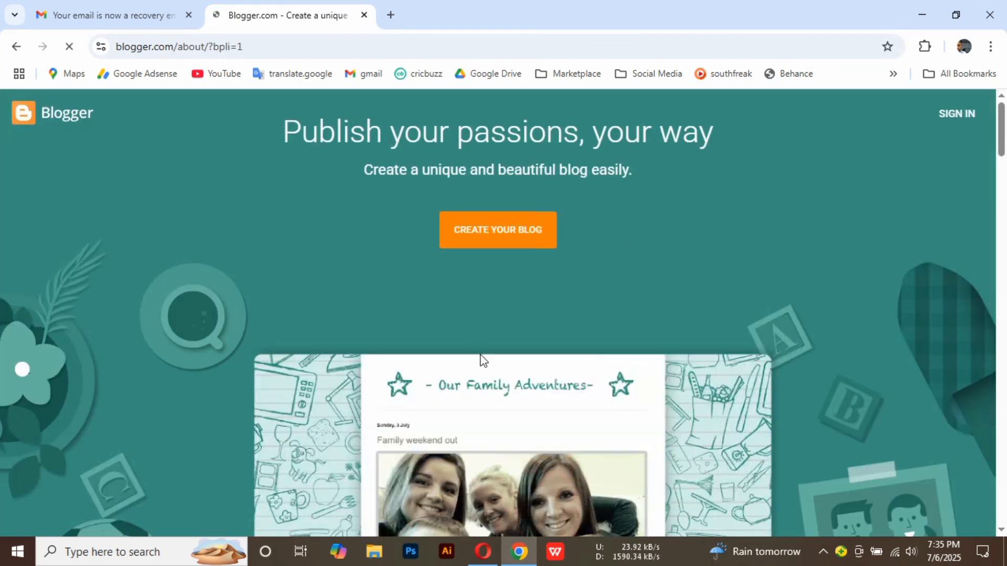
scroll(508, 404, "down", 4)
scroll(508, 403, "up", 4)
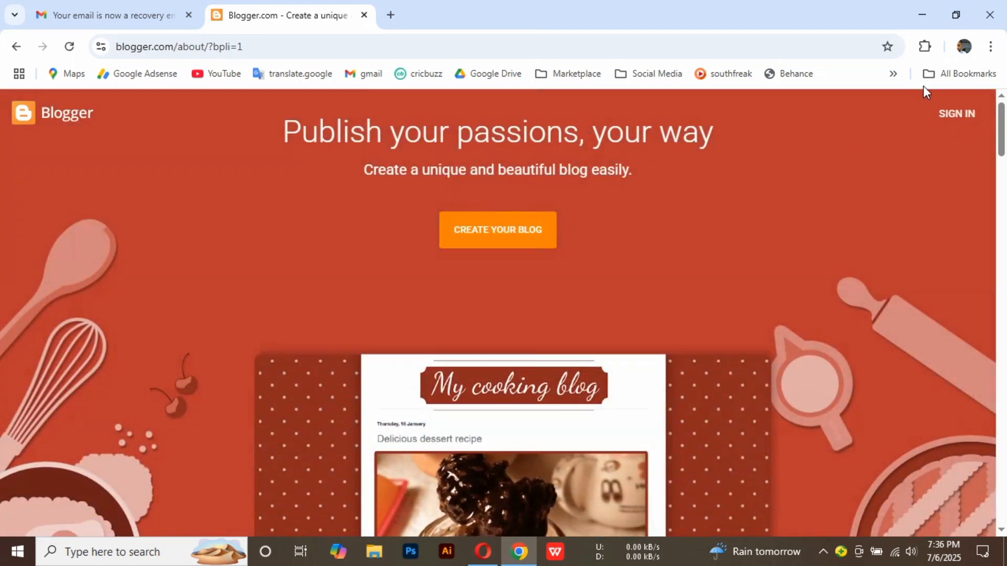
left_click(493, 245)
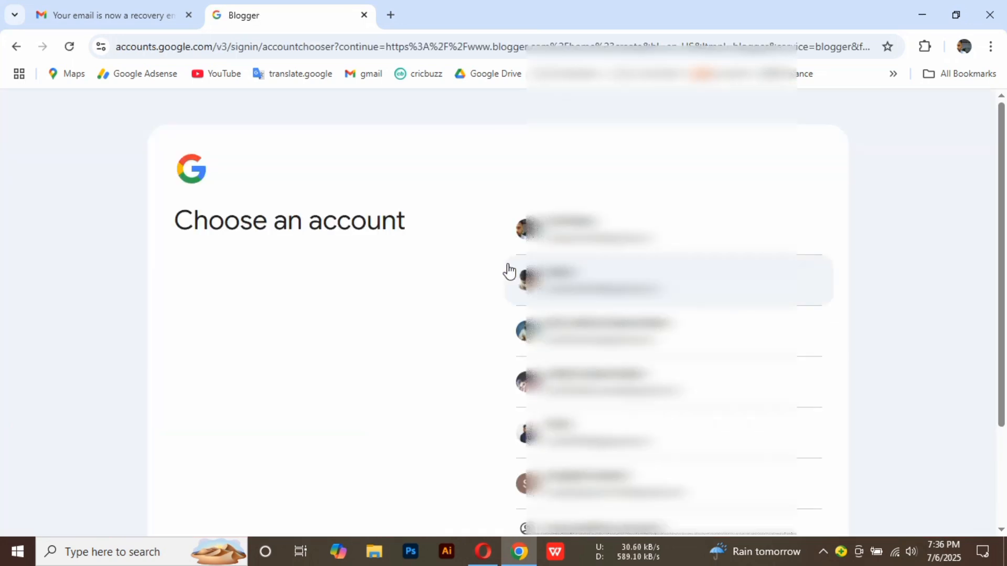
Step: Sign in to Blogger with the first listed Google account by entering the account password
scroll(577, 380, "down", 2)
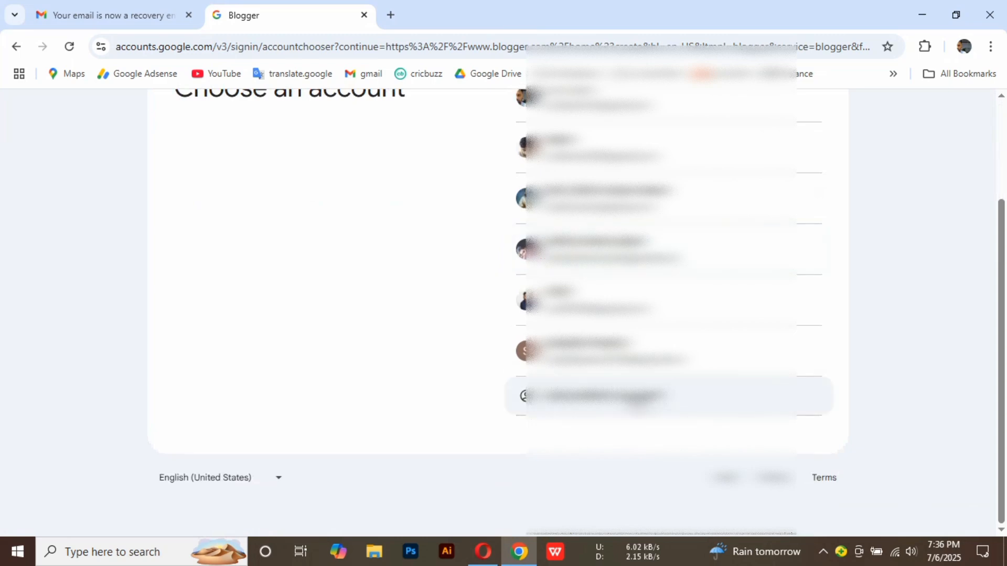
scroll(577, 381, "up", 3)
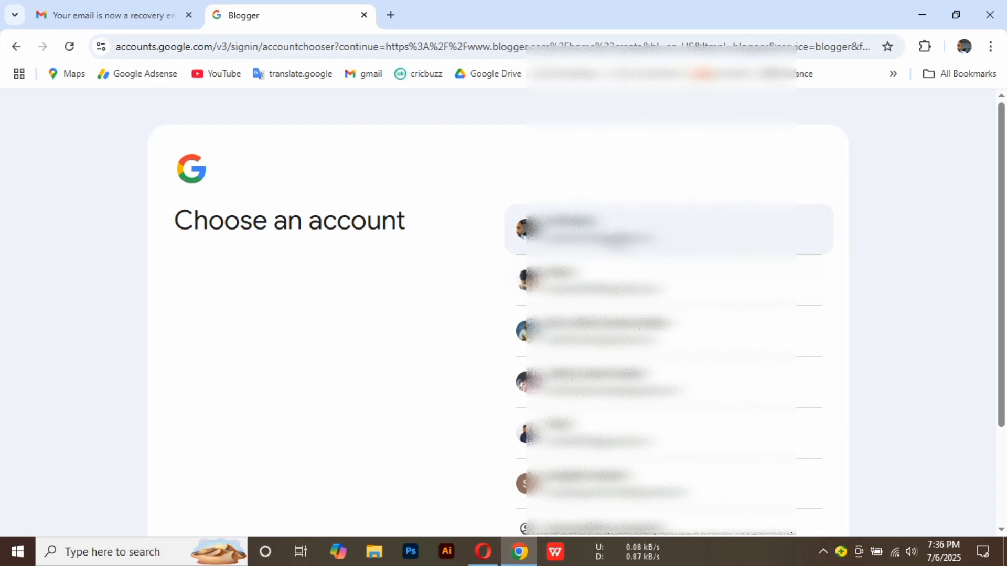
left_click(629, 229)
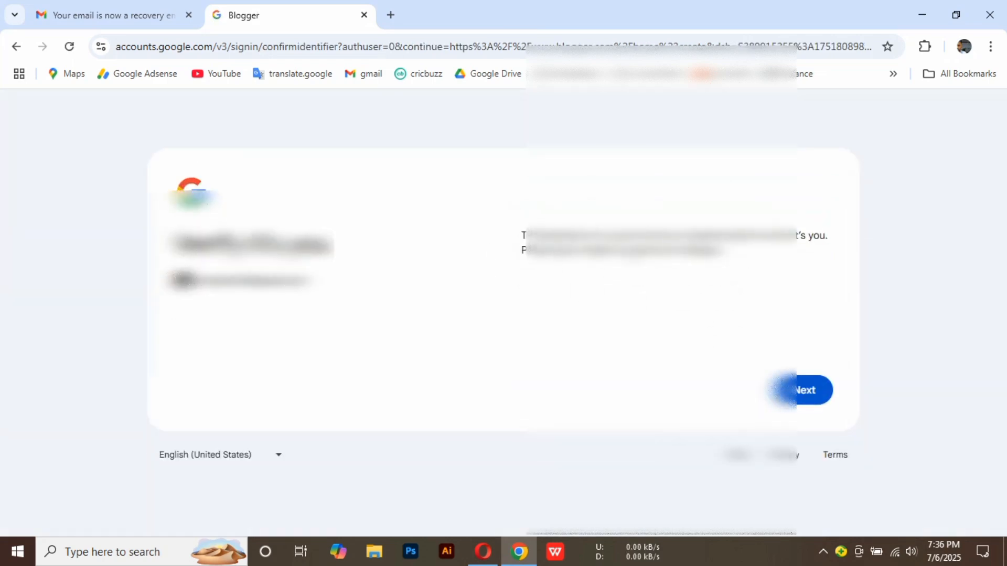
left_click(800, 393)
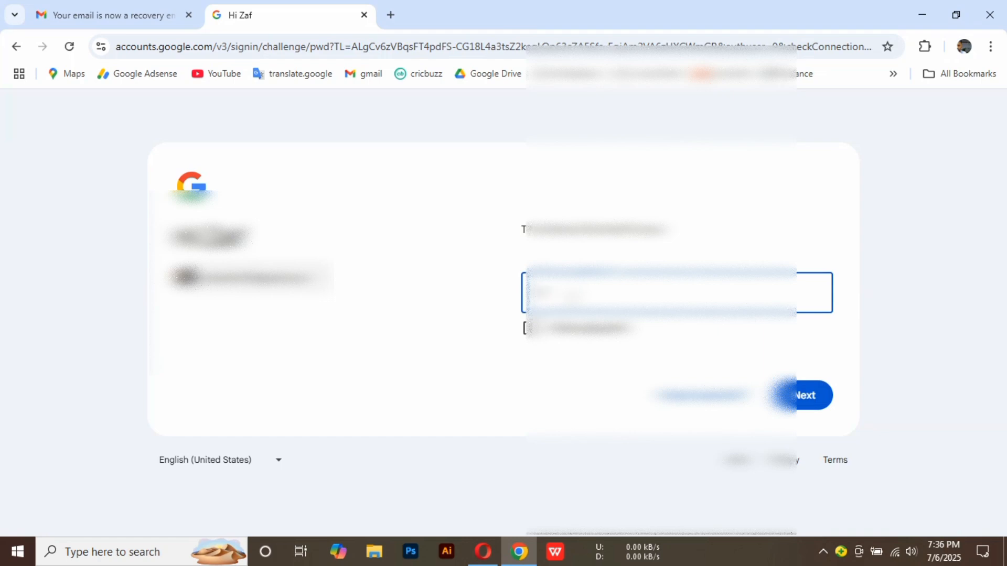
type("••••••••")
left_click(807, 400)
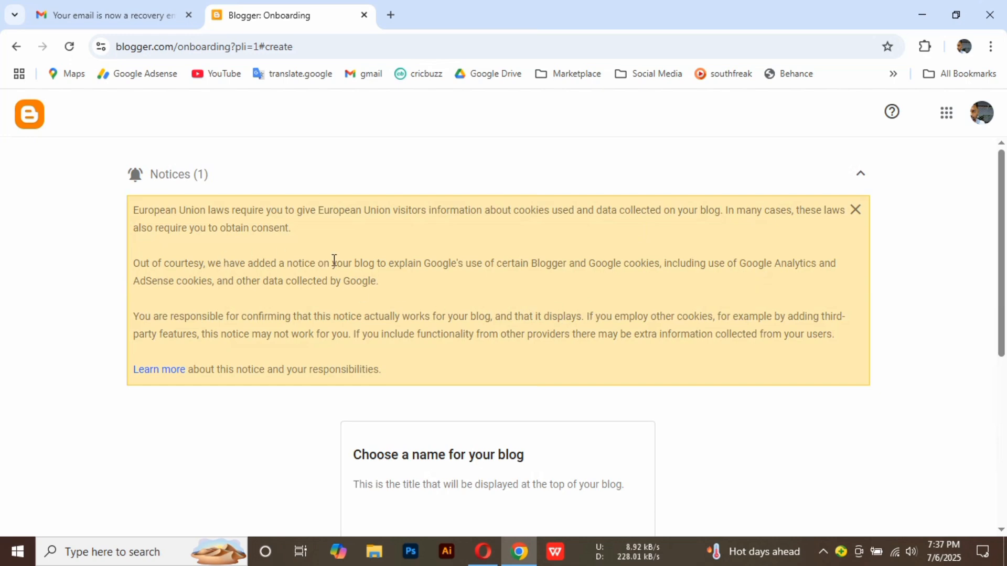
Step: Capture a screenshot of the European Union cookie notice and save it to the Desktop as a PNG
scroll(335, 267, "down", 4)
scroll(364, 283, "up", 4)
key("Print")
mouse_move(91, 155)
left_mouse_down()
mouse_move(481, 341)
mouse_move(881, 412)
mouse_move(897, 405)
left_mouse_up()
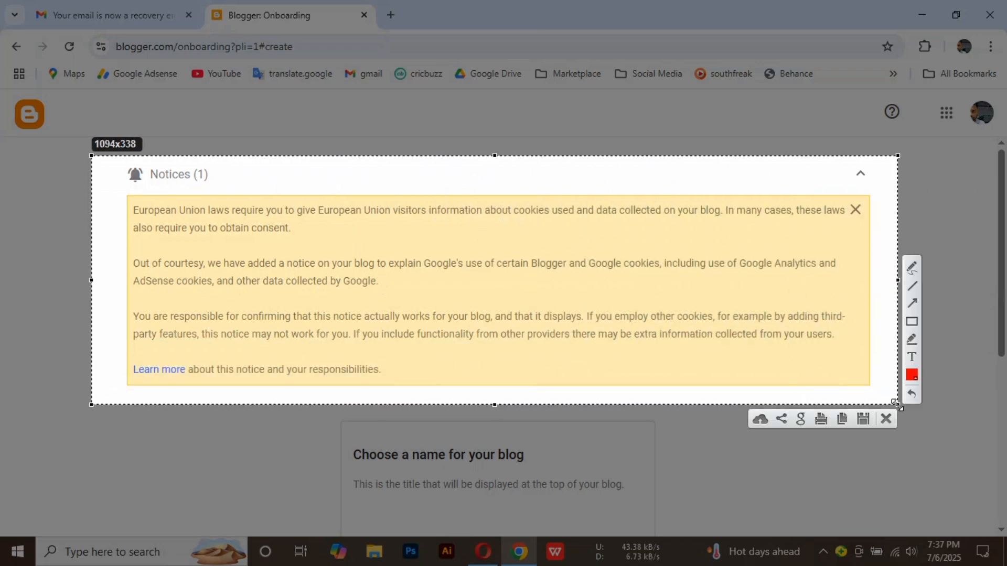
left_click(863, 419)
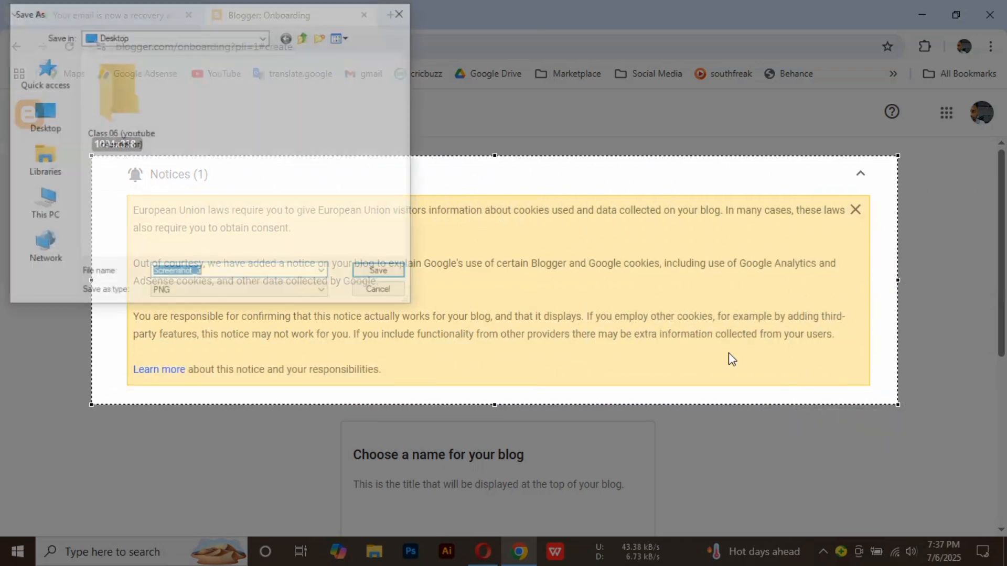
left_click(377, 273)
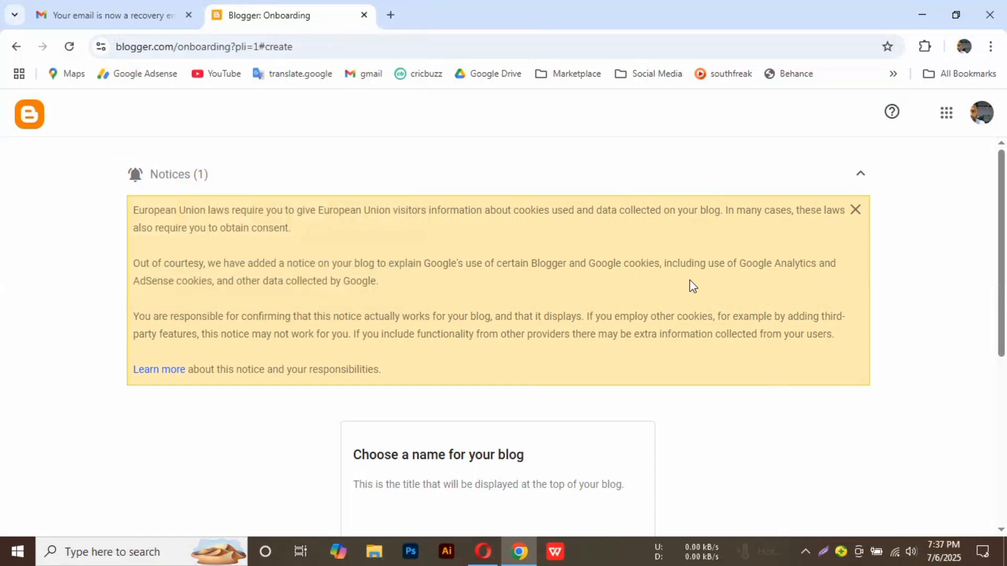
Step: Name the new blog InfoBD24 and continue to choosing its URL
scroll(419, 358, "down", 3)
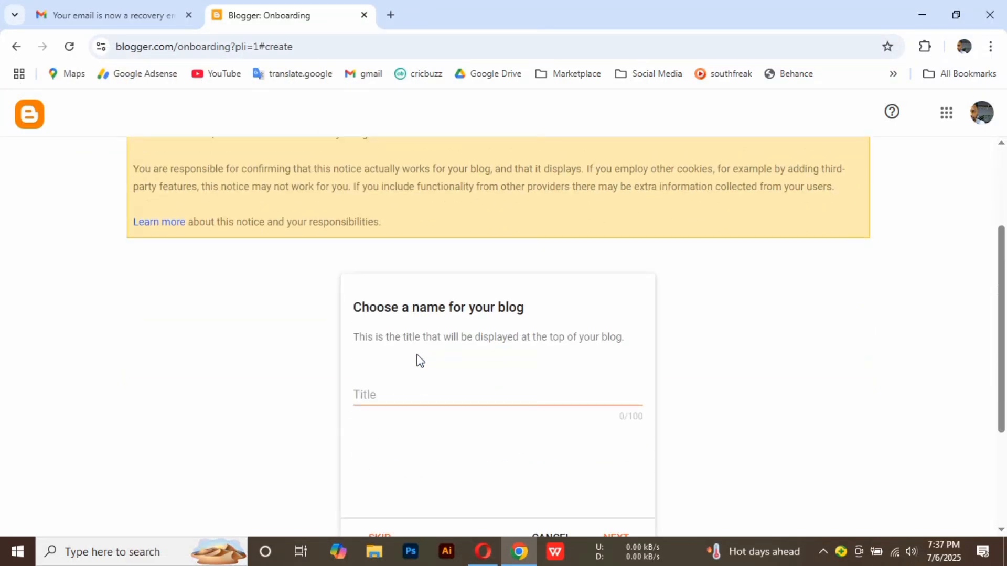
scroll(417, 360, "down", 2)
scroll(420, 370, "down", 2)
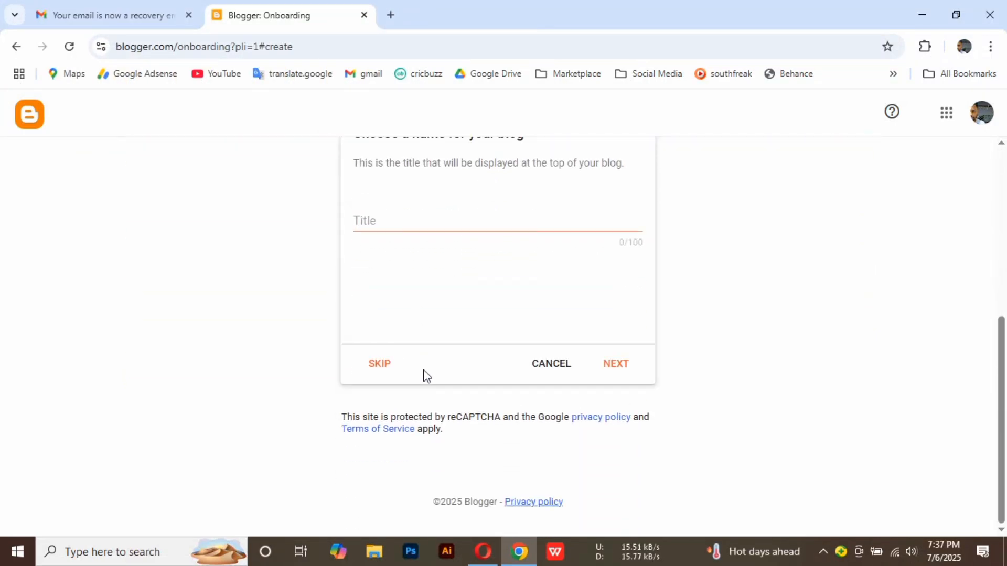
scroll(425, 374, "up", 3)
left_click(374, 368)
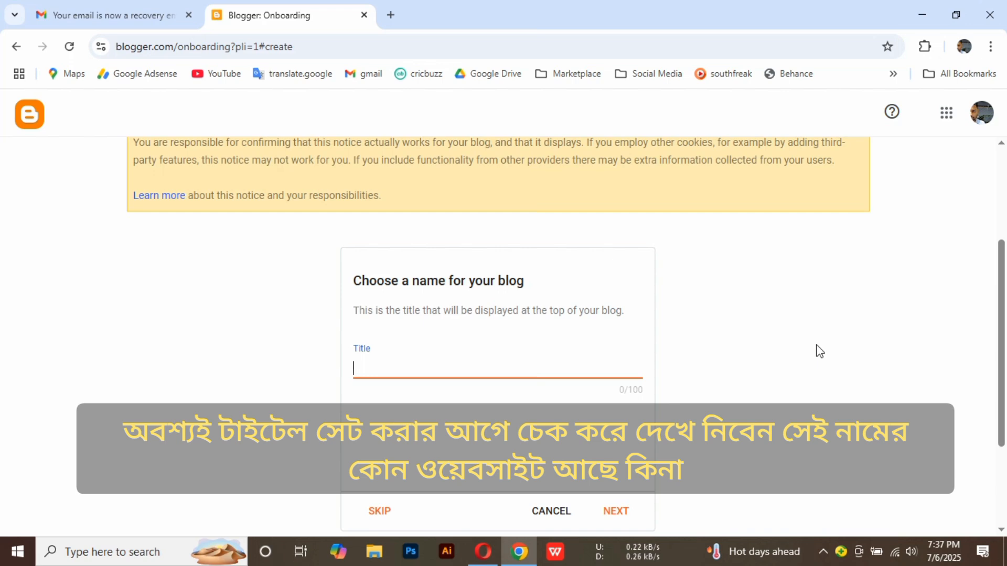
type("NF")
type("nf")
type("o")
type("BD")
type("24")
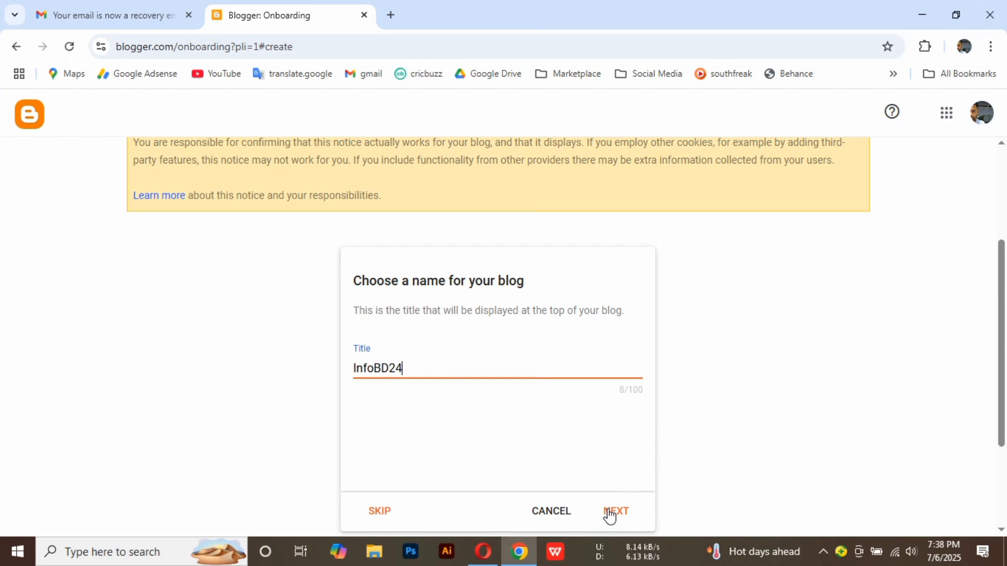
left_click(613, 515)
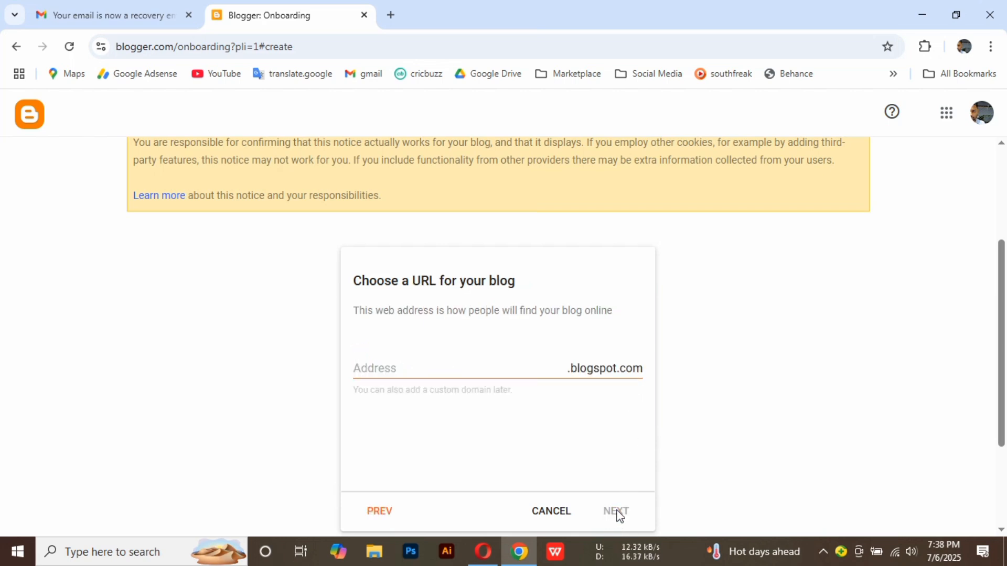
Step: Try infobd24 as the blog's blogspot.com address
left_click(376, 364)
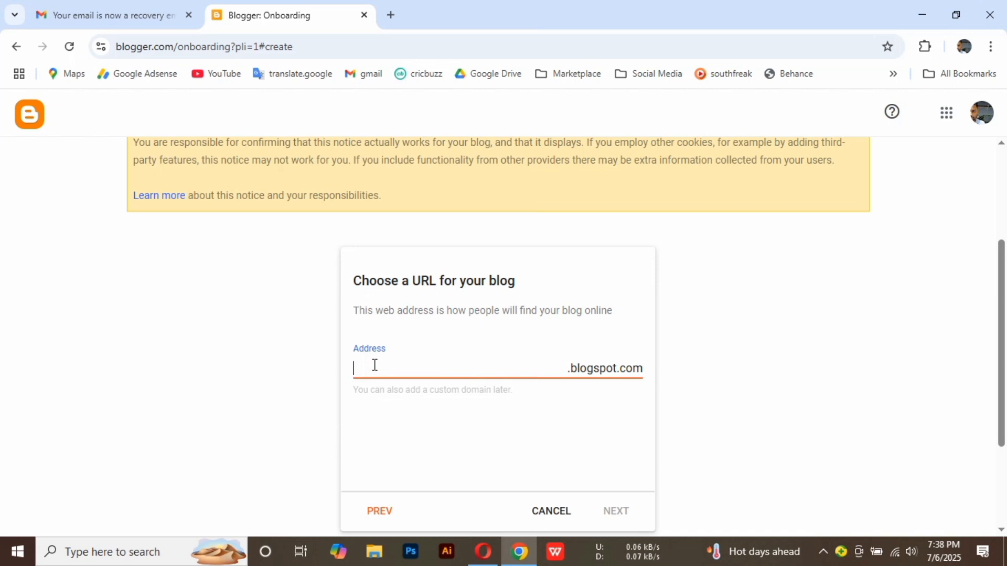
type("infi")
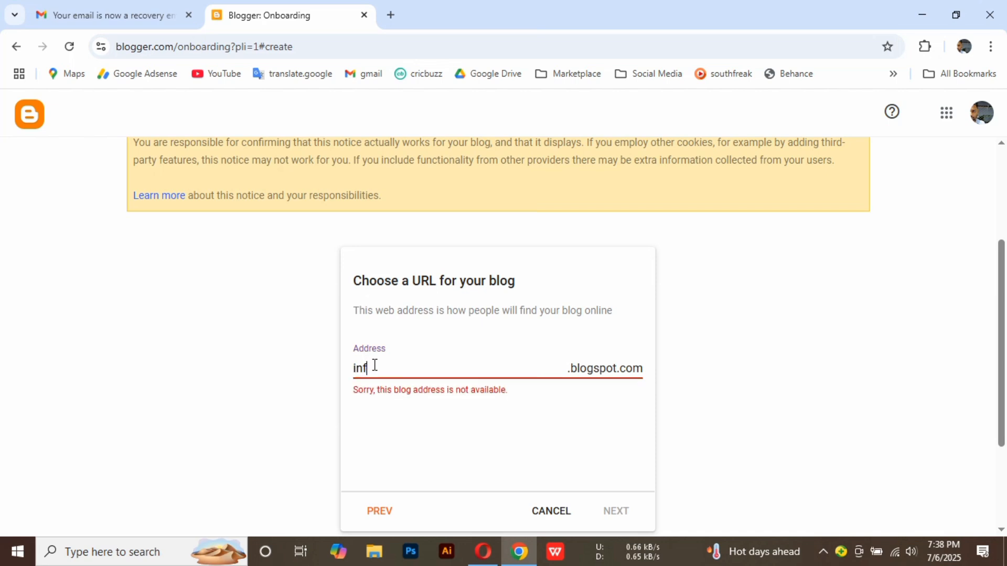
key("BackSpace")
type("ood")
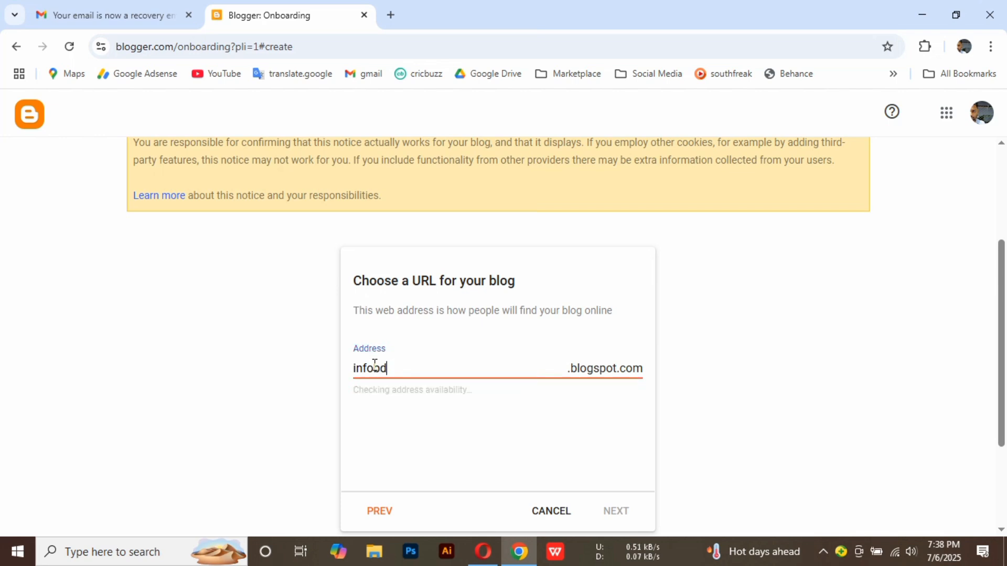
type("24")
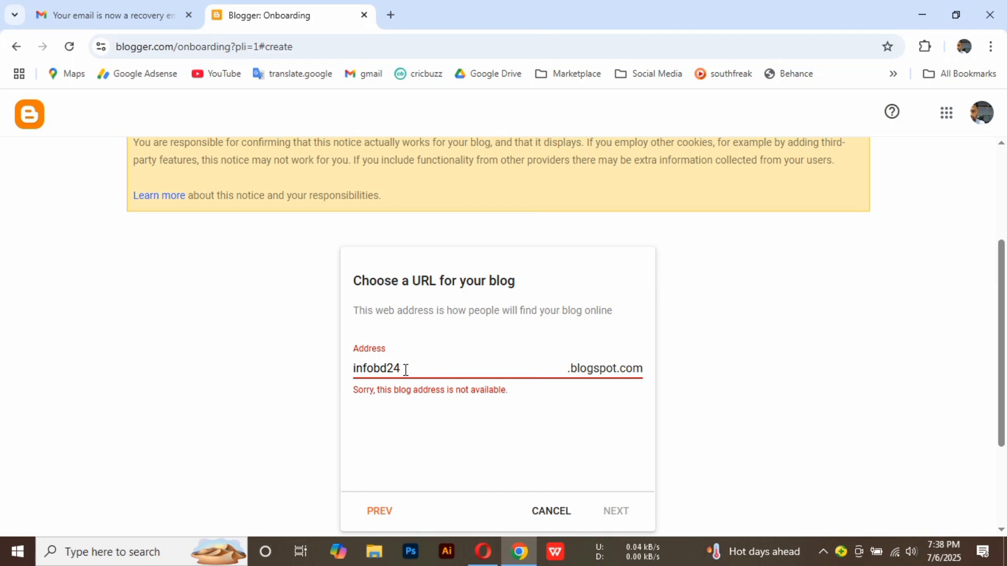
Step: Replace the blog address with the capitalized form InfoBD24
left_click_drag(404, 367, 352, 369)
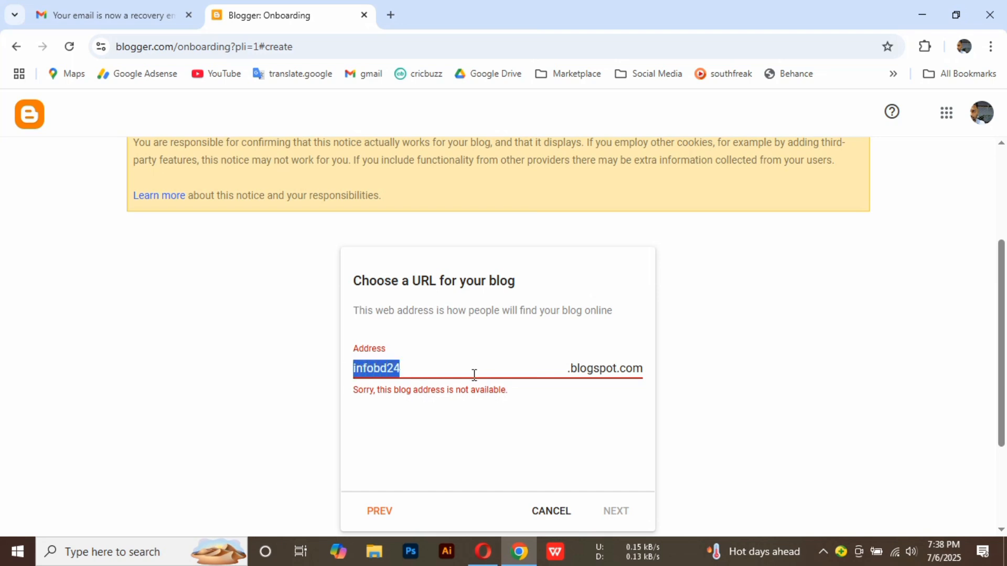
key("BackSpace")
type("Inf")
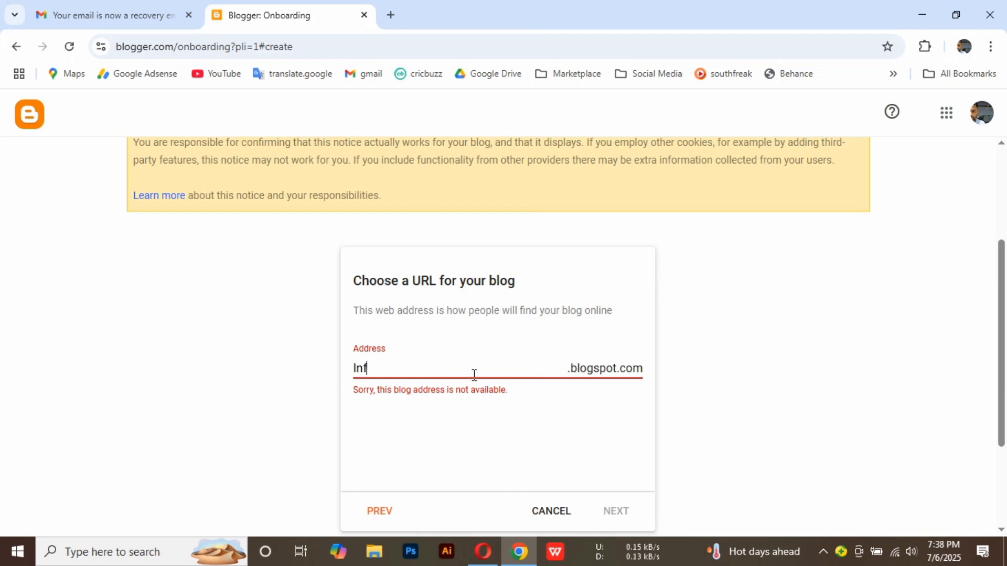
type("oBD")
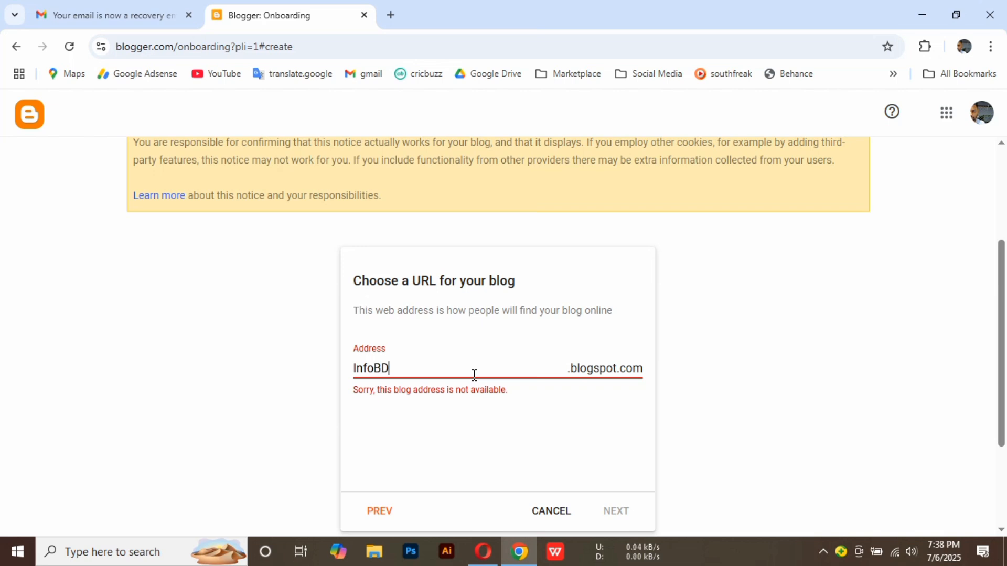
type("24")
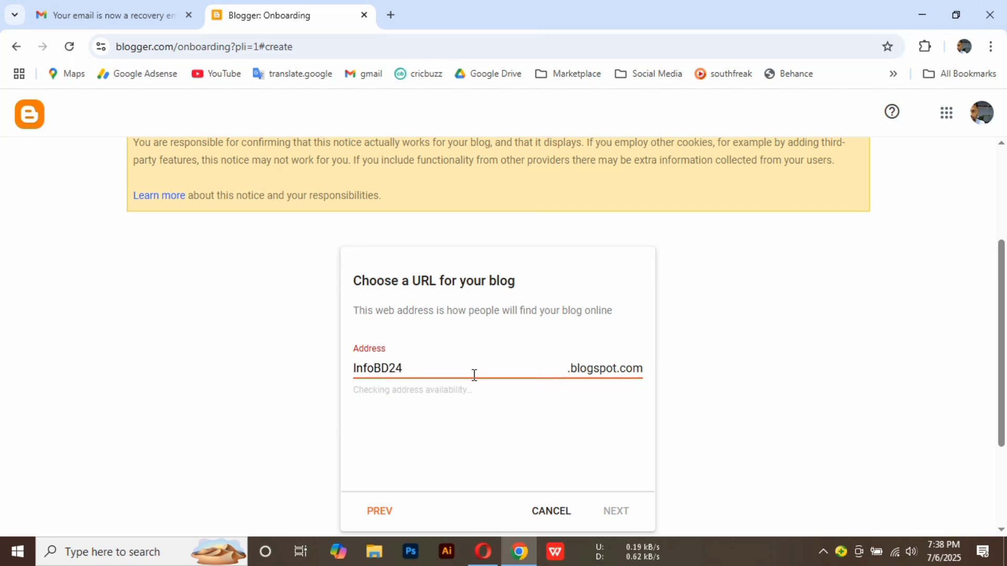
Step: Try the hyphenated form Info-BD24 as the blog address, and remove the hyphen again
left_click(375, 369)
type("-")
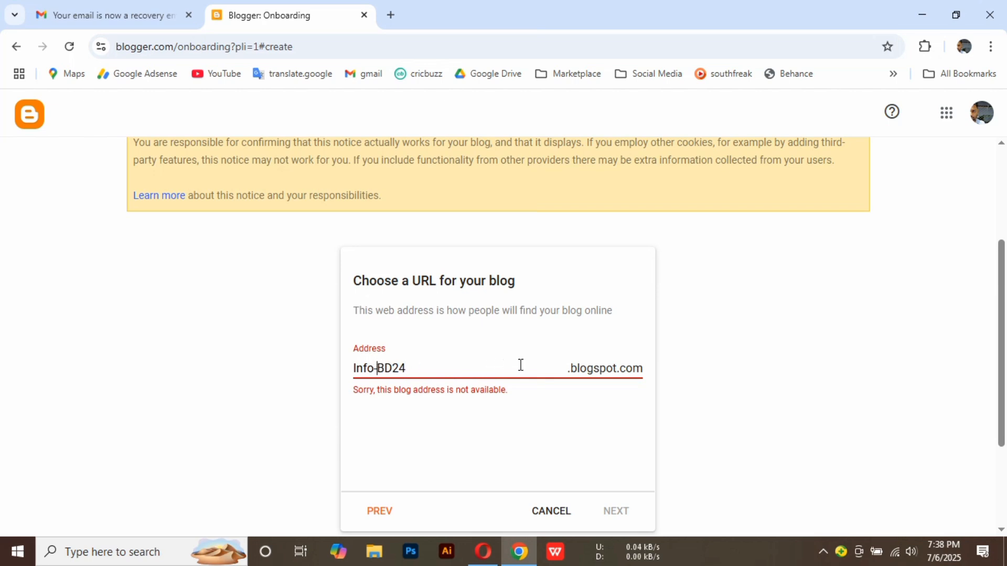
key("BackSpace")
Step: Append an s to the blog address so it reads InfoBD24s
left_click(407, 369)
type("s")
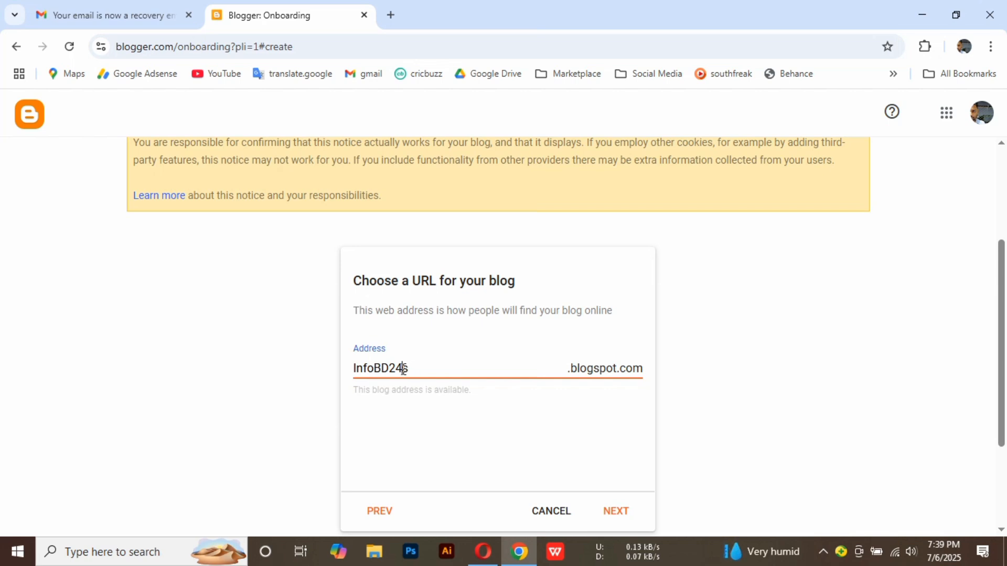
left_click_drag(402, 368, 409, 369)
Step: Return to the blog's title, change it to InfoBD247 and continue to the address
left_click(378, 512)
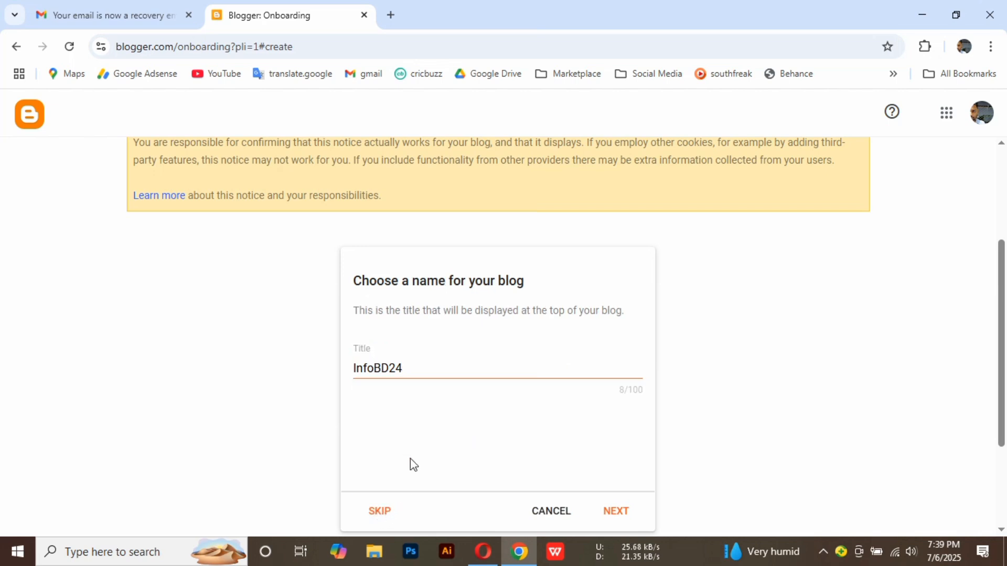
left_click(405, 369)
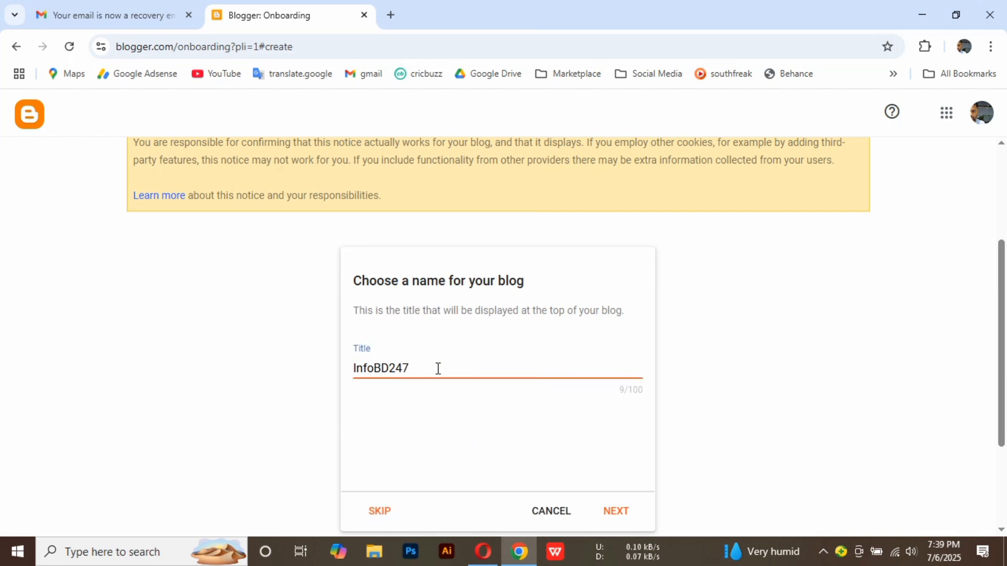
type("7")
left_click(614, 513)
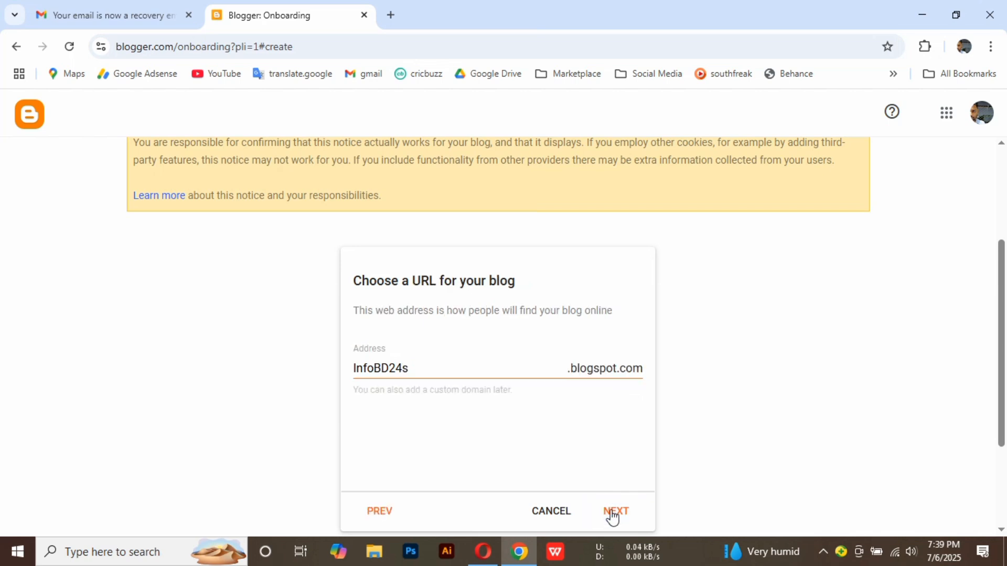
Step: Try InfoBD247 as the blog address in place of InfoBD24s
left_click_drag(402, 369, 409, 369)
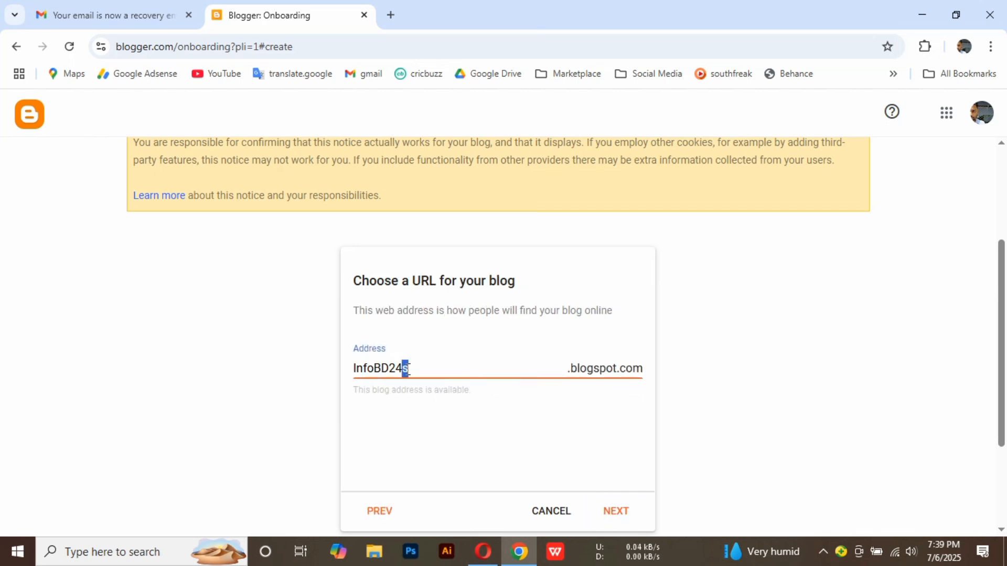
key("BackSpace")
type("7")
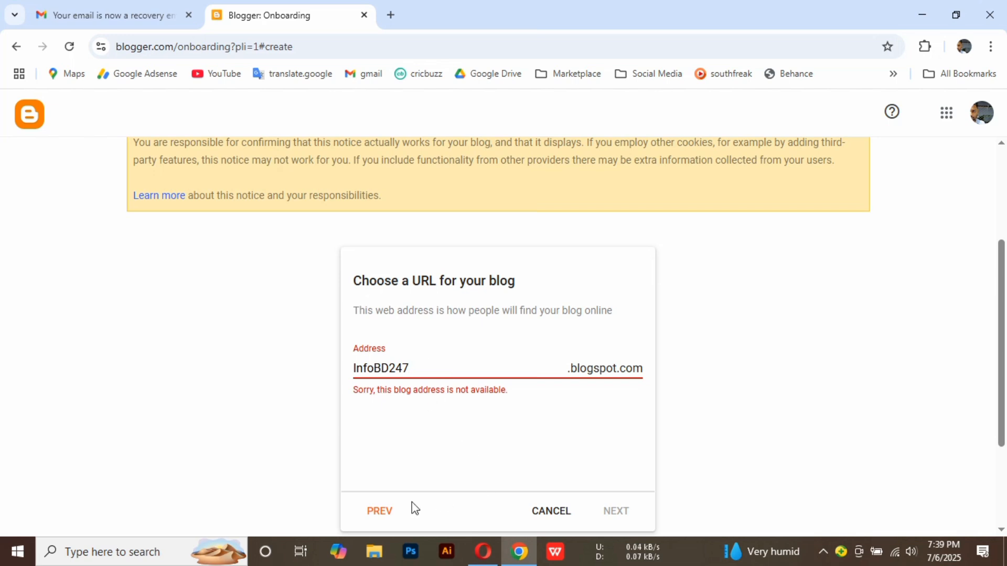
Step: Restore the blog title to InfoBD24 and proceed to the address choice
left_click(379, 511)
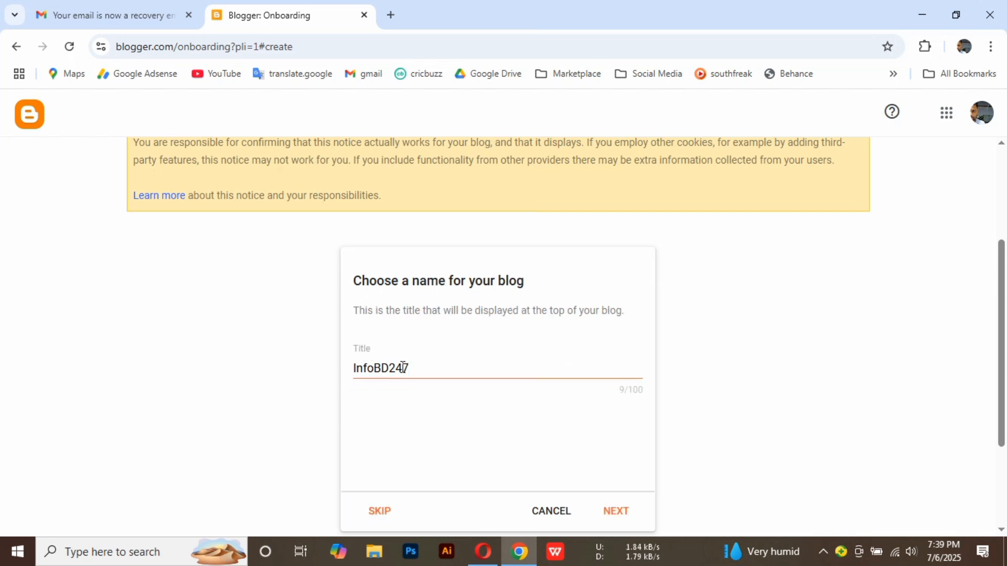
left_click_drag(402, 369, 411, 370)
key("BackSpace")
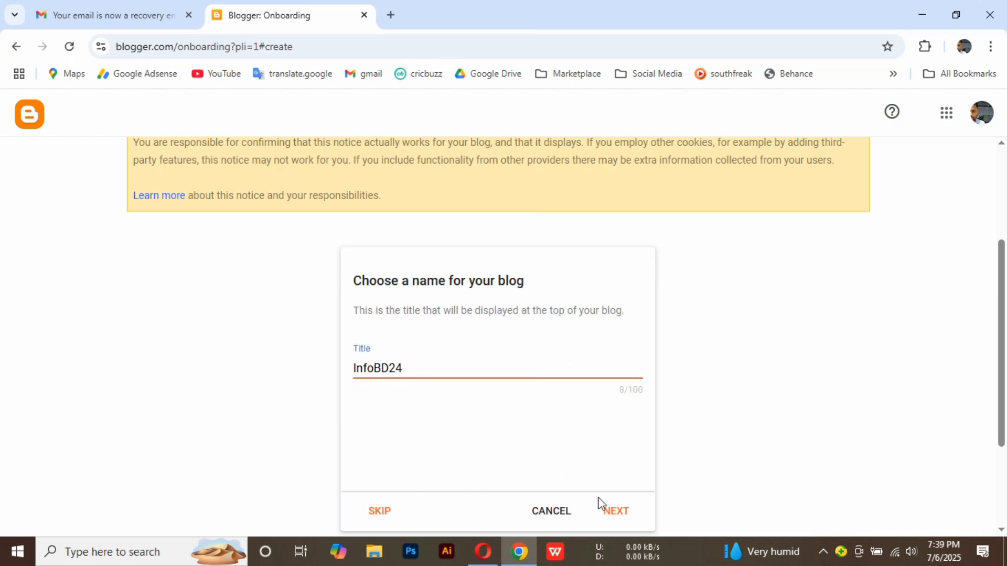
left_click(612, 516)
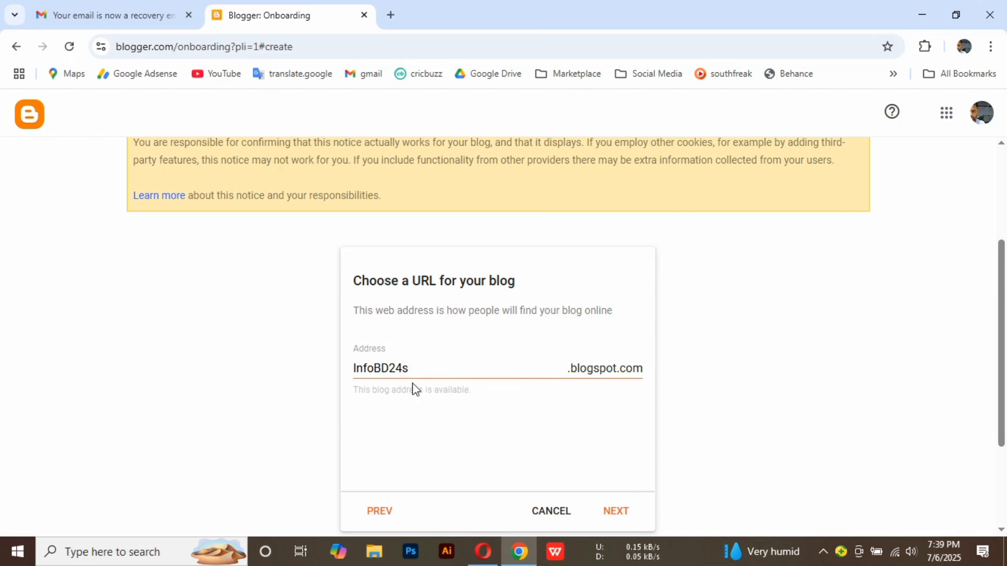
Step: Accept the InfoBD24s address, set the display name to InfoBD24, finish creating the blog and collapse the cookie notice
left_click(406, 369)
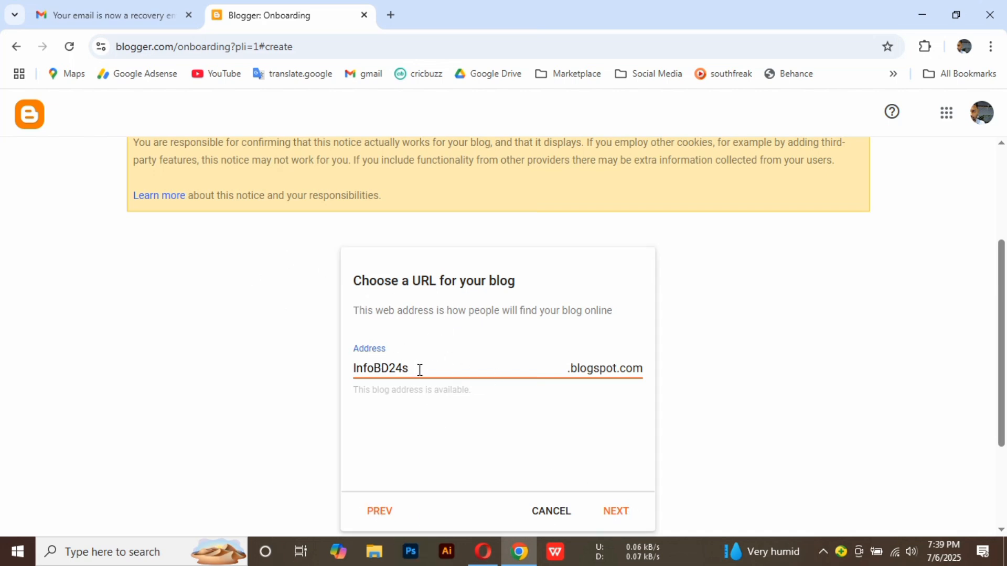
left_click(615, 513)
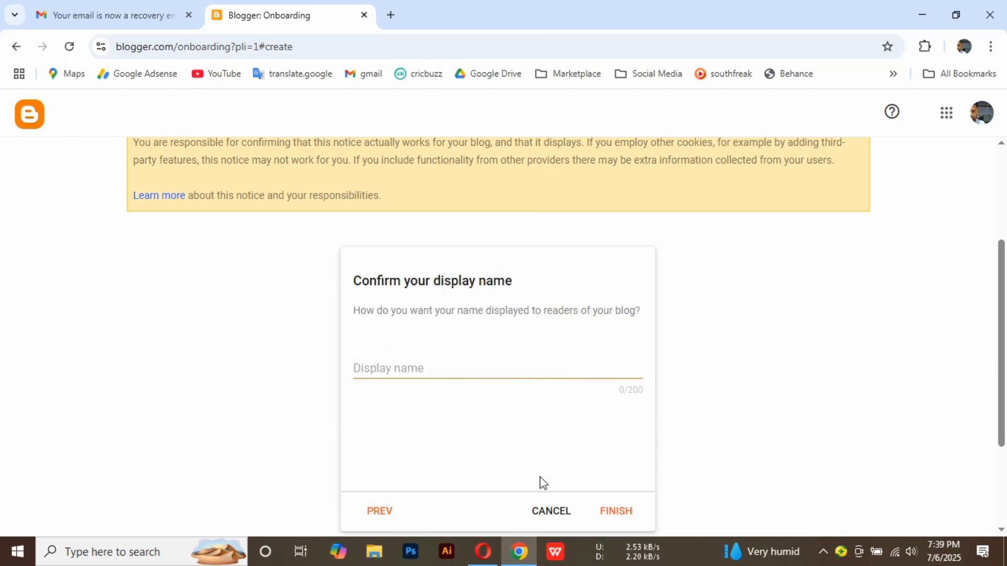
left_click(407, 370)
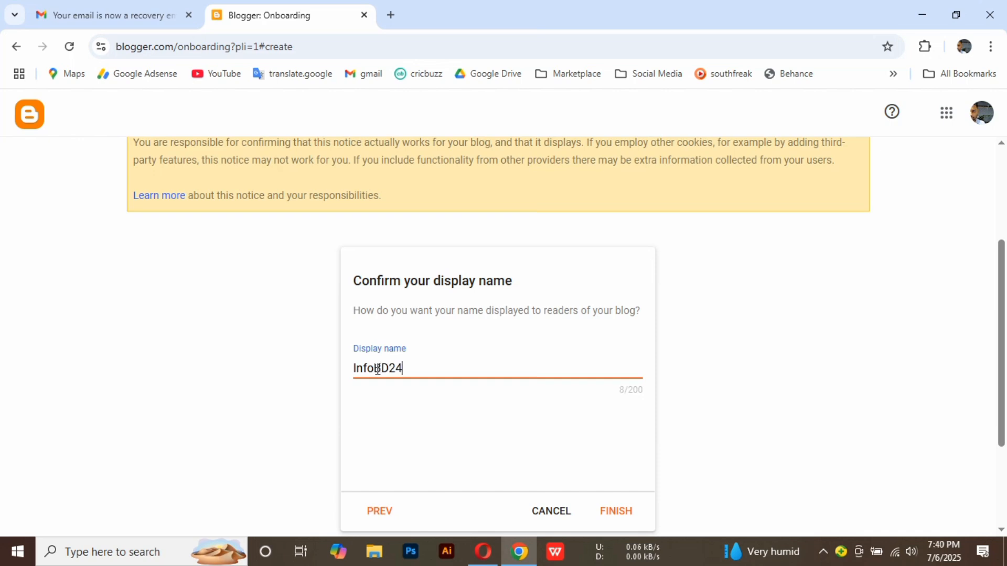
left_click(612, 515)
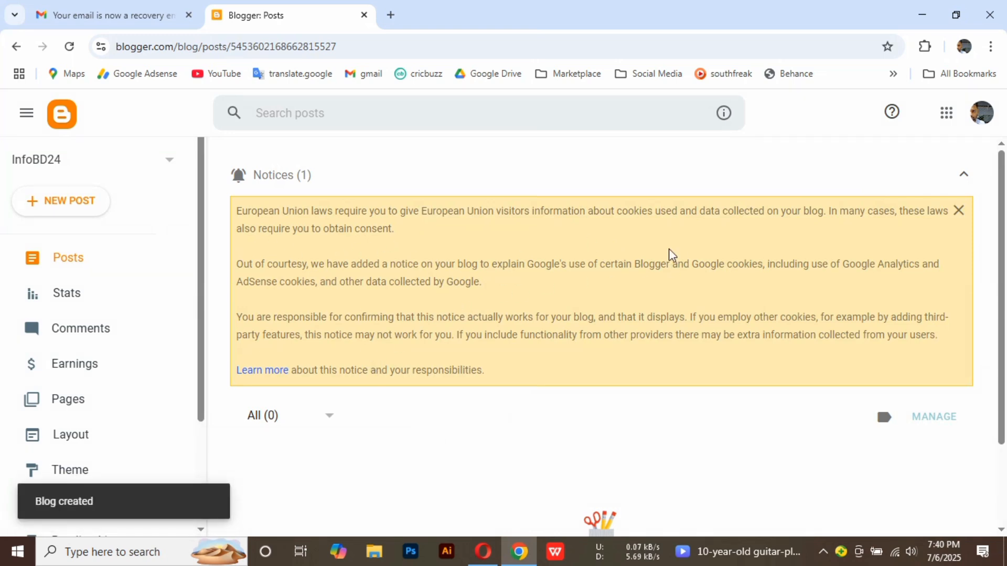
left_click(964, 175)
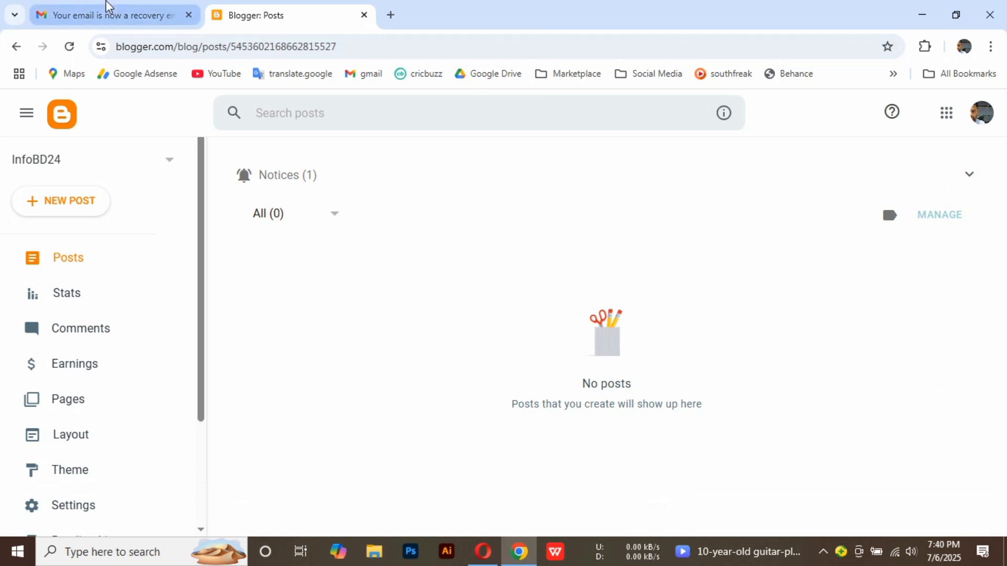
Step: Switch to Gmail, read the newest message in the inbox and return to Blogger
mouse_move(109, 6)
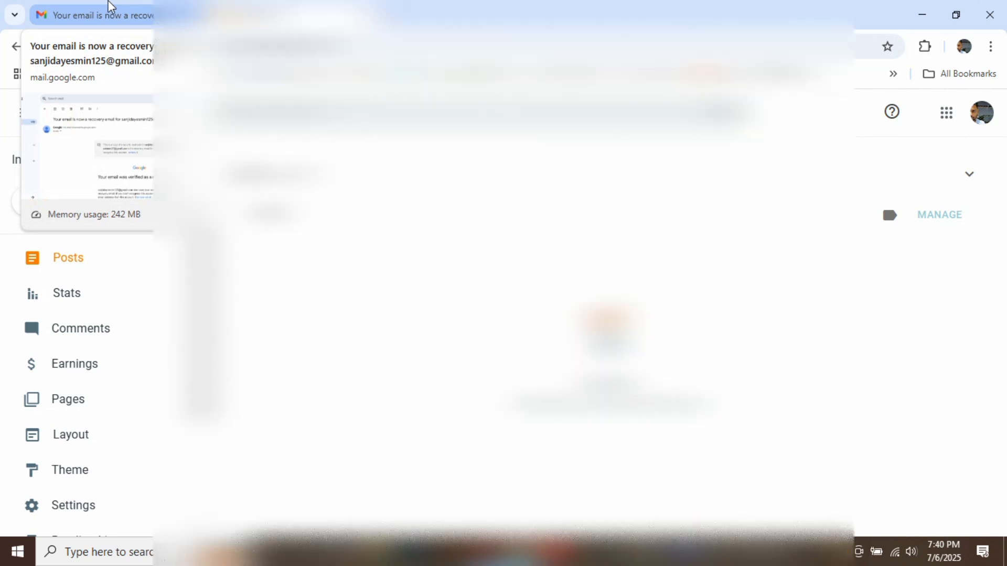
left_click(112, 6)
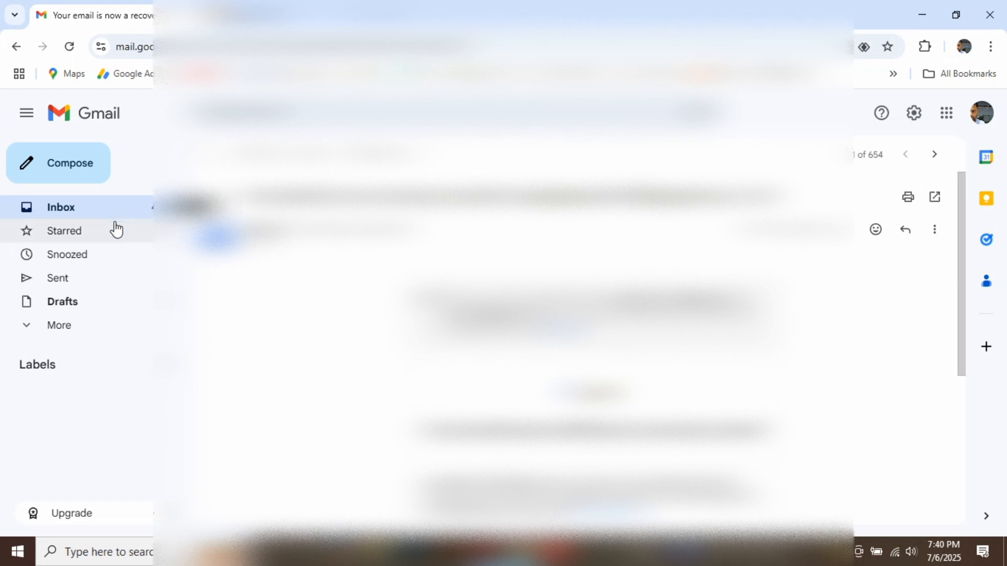
left_click(86, 214)
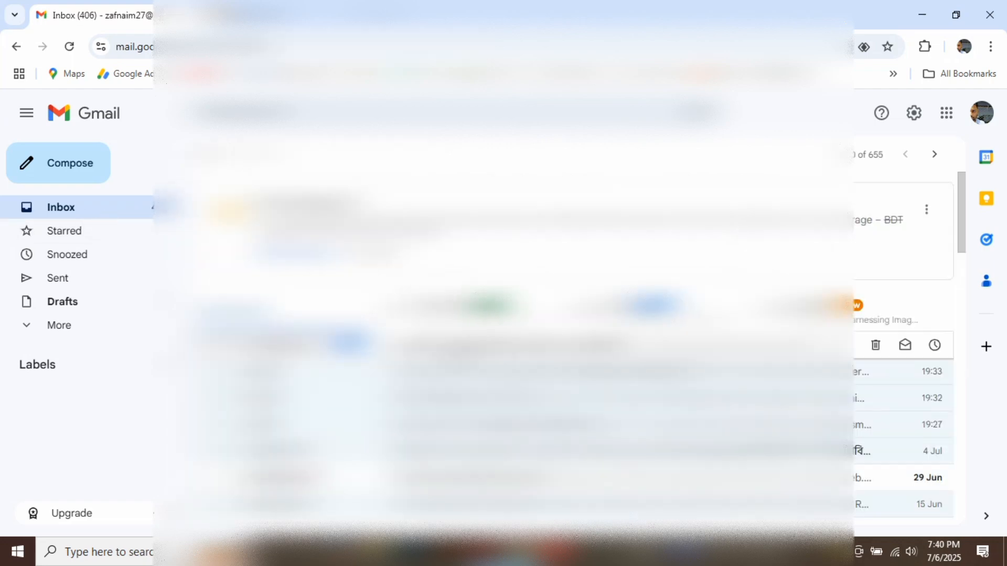
left_click(465, 352)
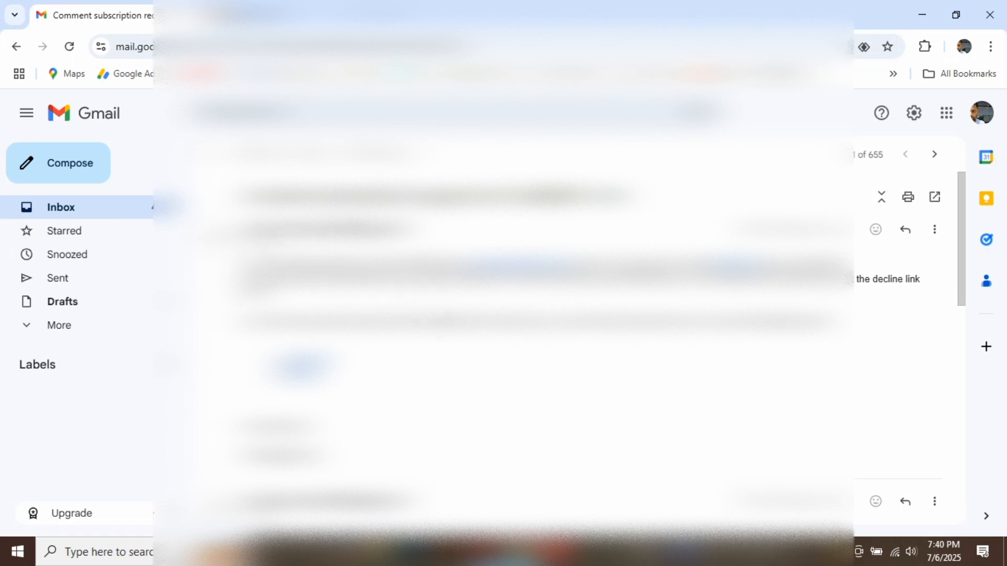
scroll(524, 288, "down", 2)
scroll(525, 289, "down", 3)
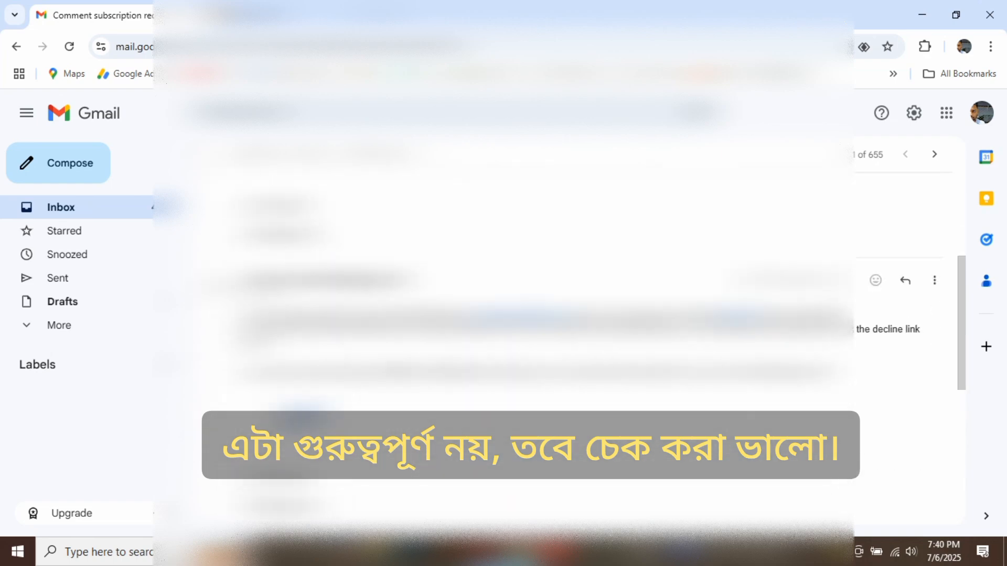
scroll(525, 288, "up", 1)
left_click(289, 15)
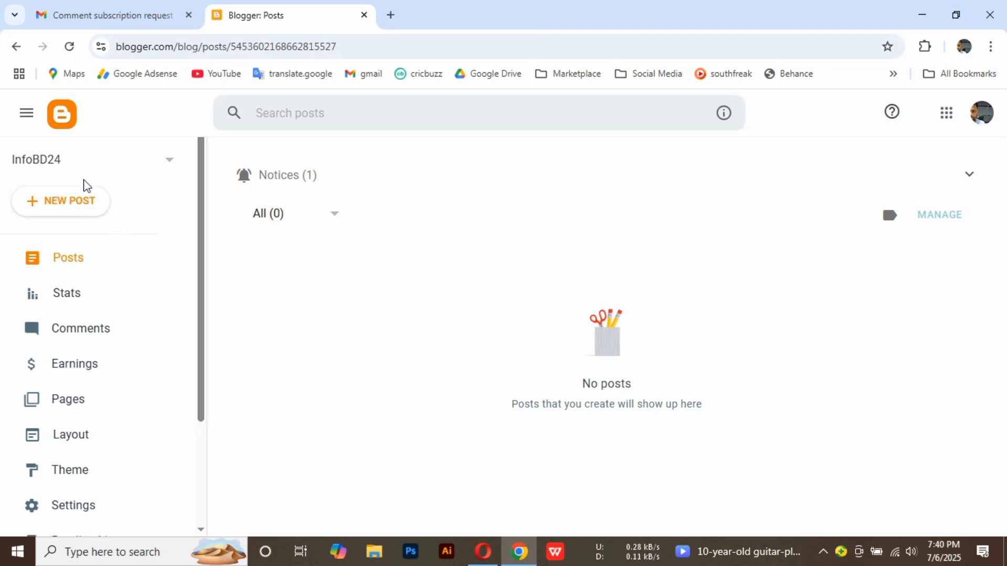
Step: Look over the blog's management sections and open the live InfoBD24 blog
left_click(172, 168)
left_click(52, 197)
scroll(157, 360, "down", 3)
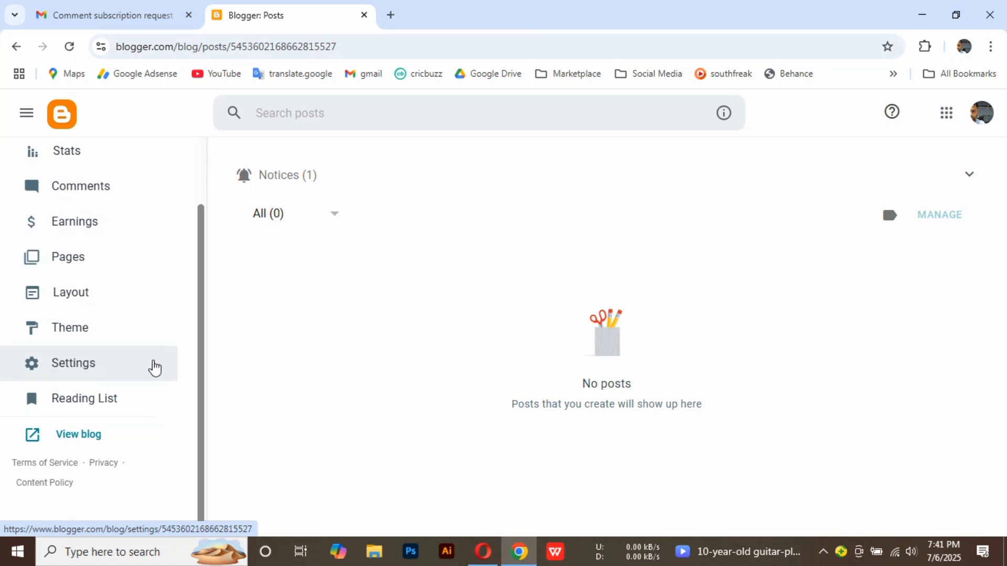
scroll(147, 388, "up", 2)
scroll(93, 385, "up", 1)
scroll(106, 407, "down", 3)
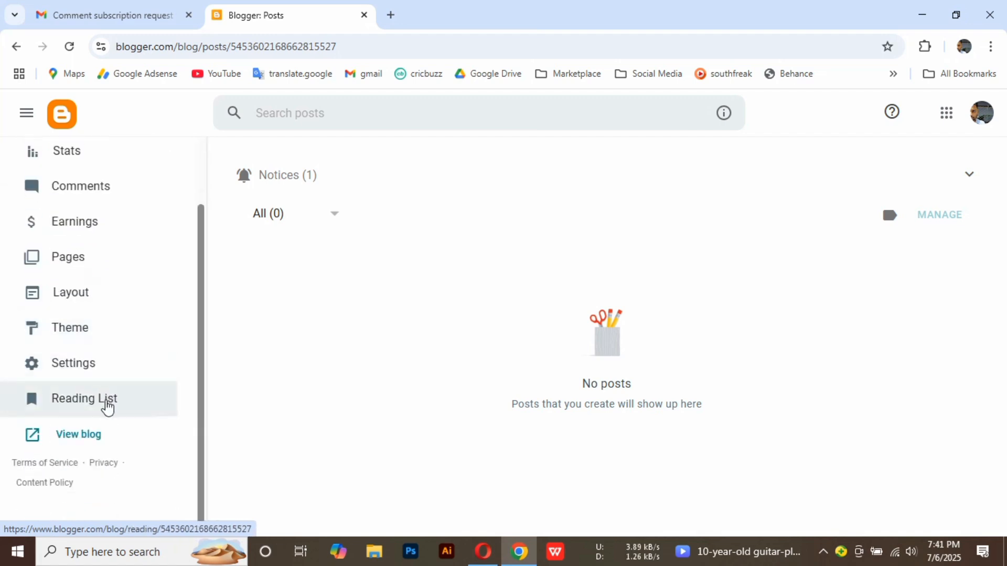
left_click(71, 438)
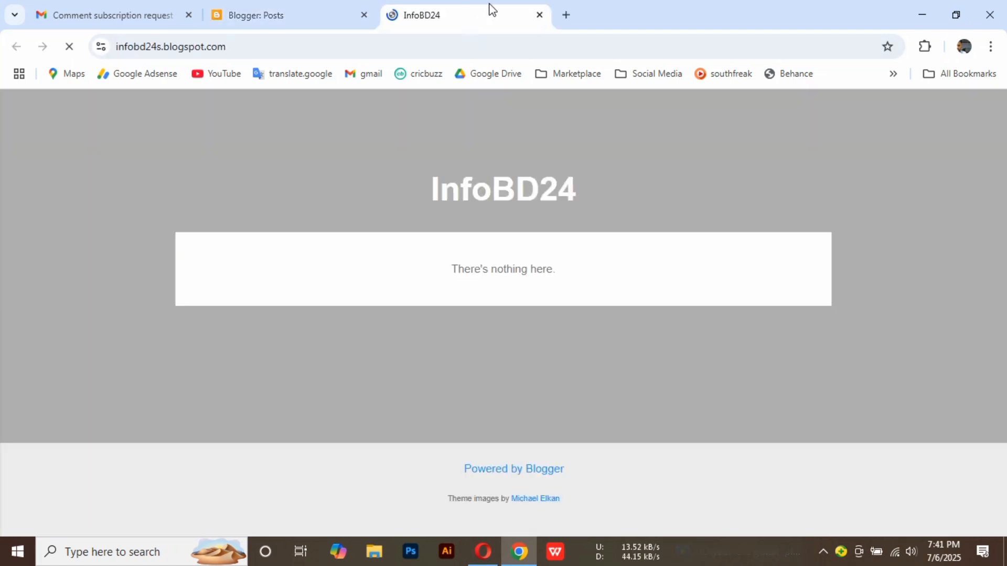
left_click(824, 554)
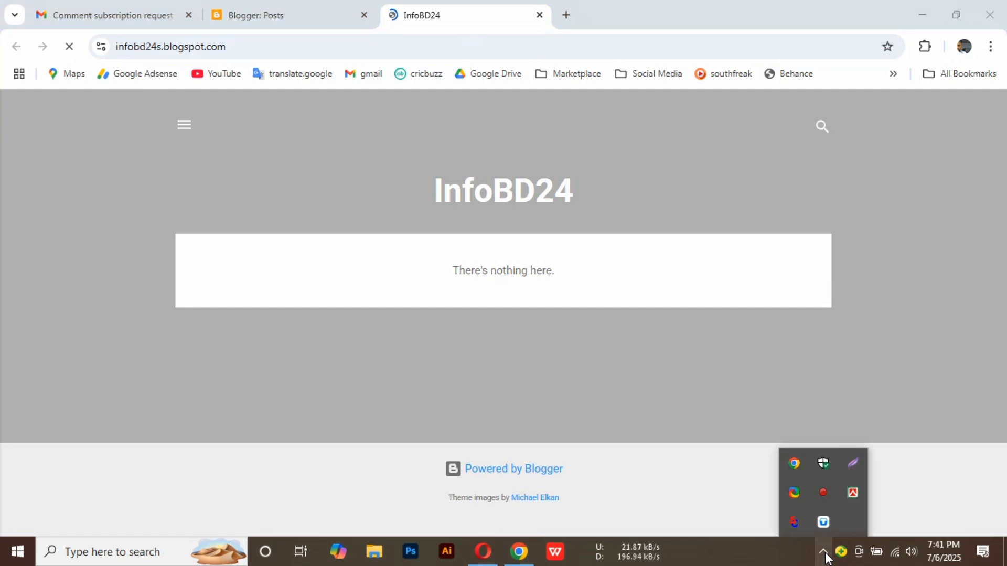
left_click(824, 554)
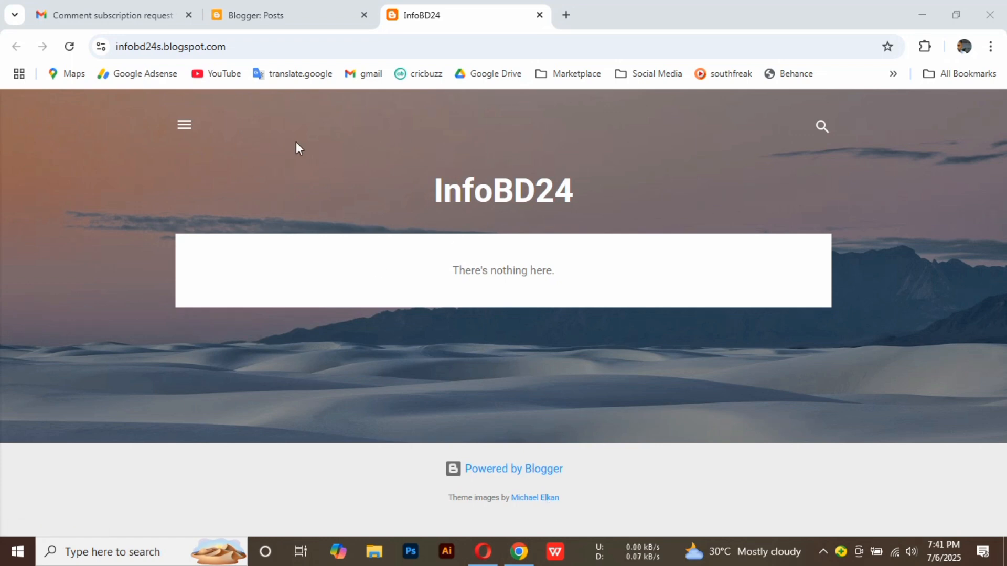
Step: Return to the Blogger dashboard, open the blog's Theme page and browse the available themes
left_click(269, 6)
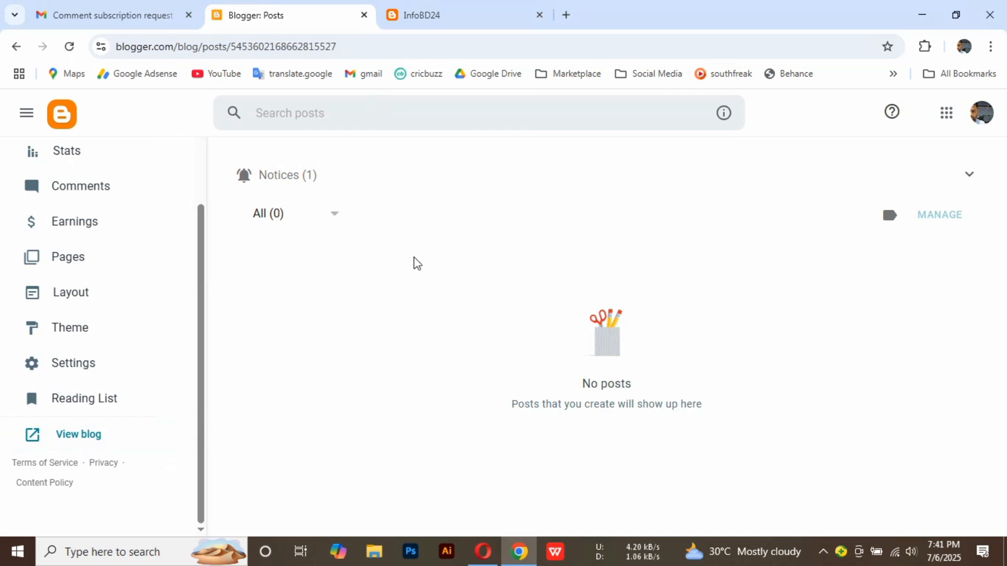
left_click(79, 328)
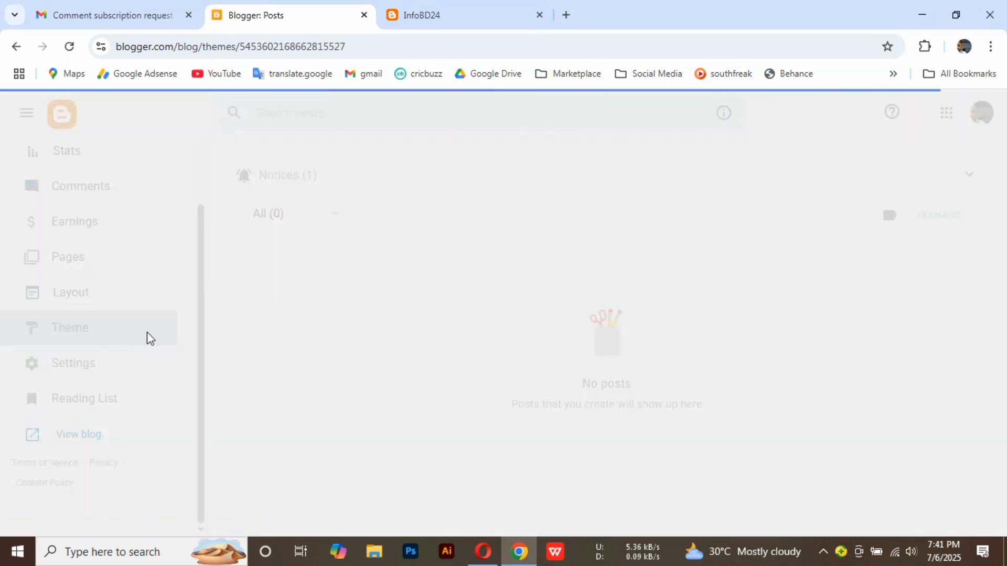
scroll(392, 422, "down", 3)
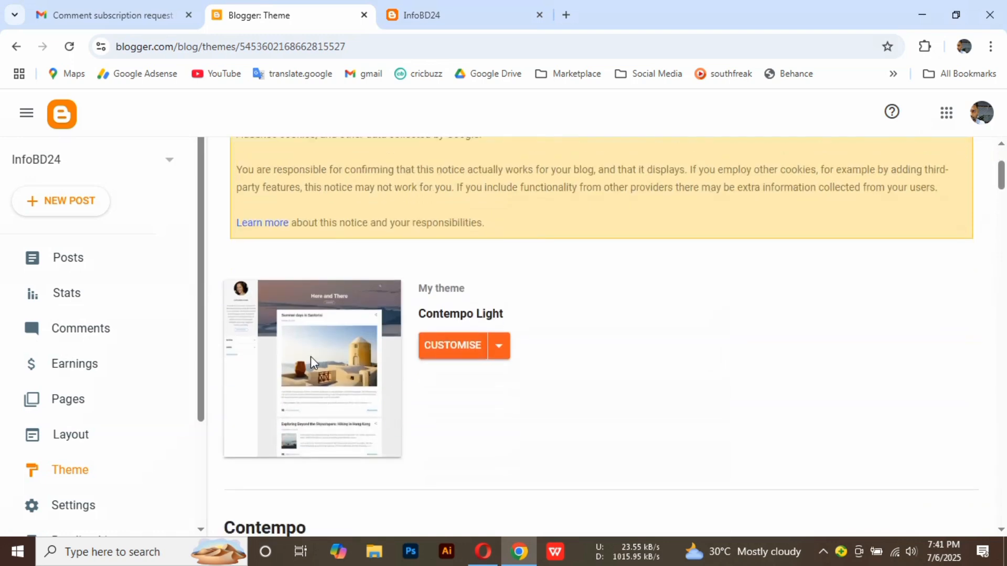
scroll(451, 386, "down", 8)
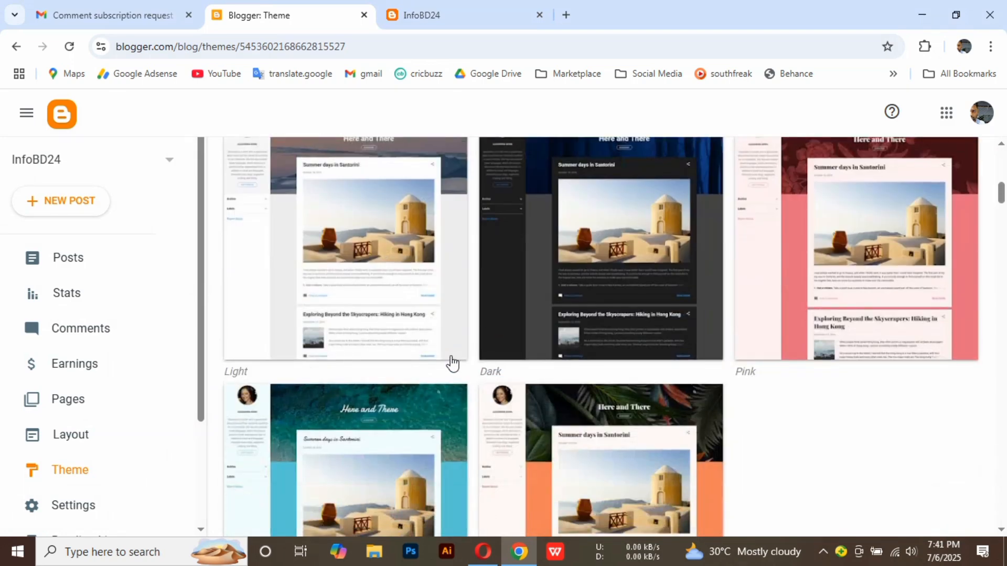
scroll(453, 365, "down", 4)
scroll(451, 367, "down", 4)
scroll(527, 395, "up", 4)
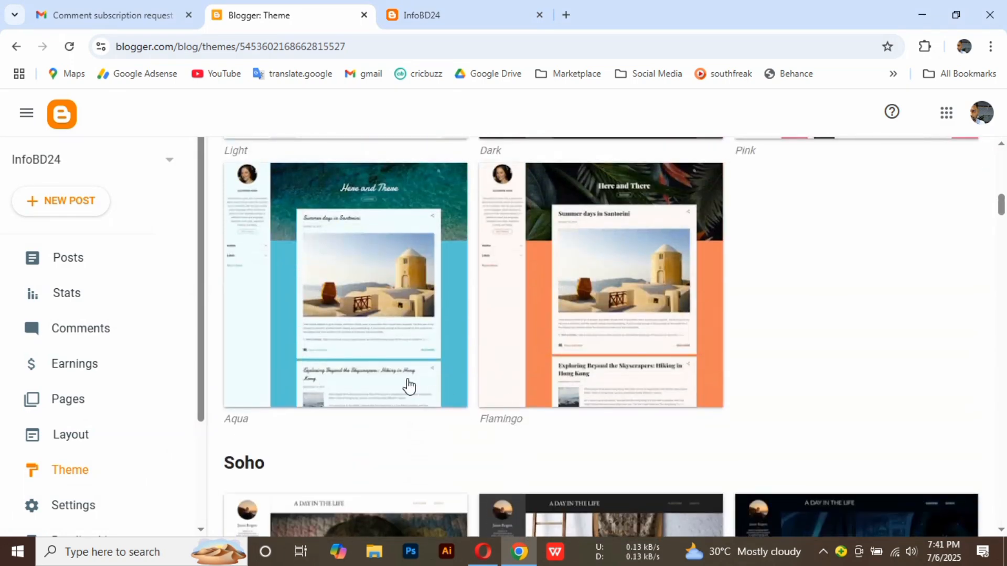
scroll(367, 384, "up", 5)
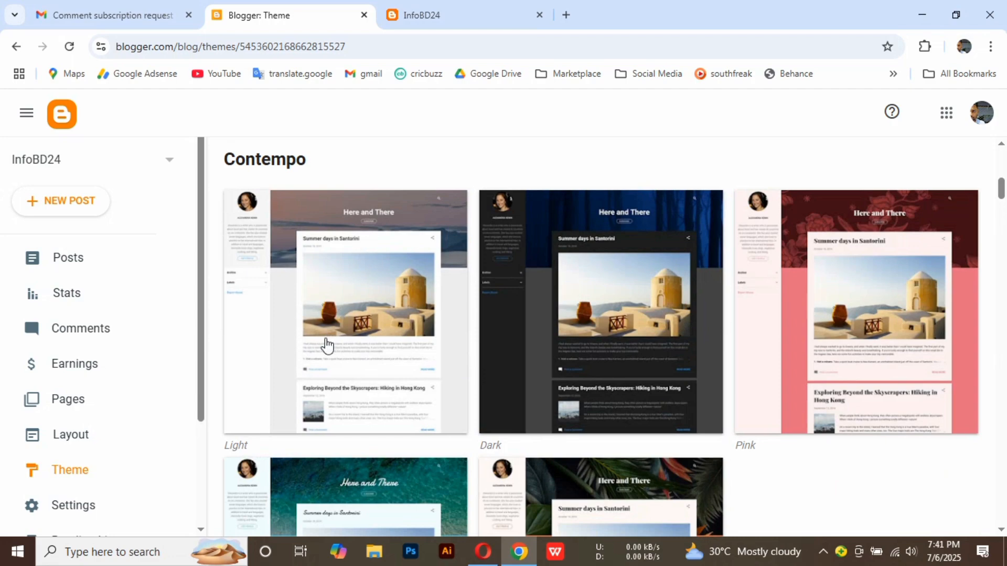
Step: Preview the Contempo Light theme on the blog in desktop, tablet and mobile views
left_click(258, 325)
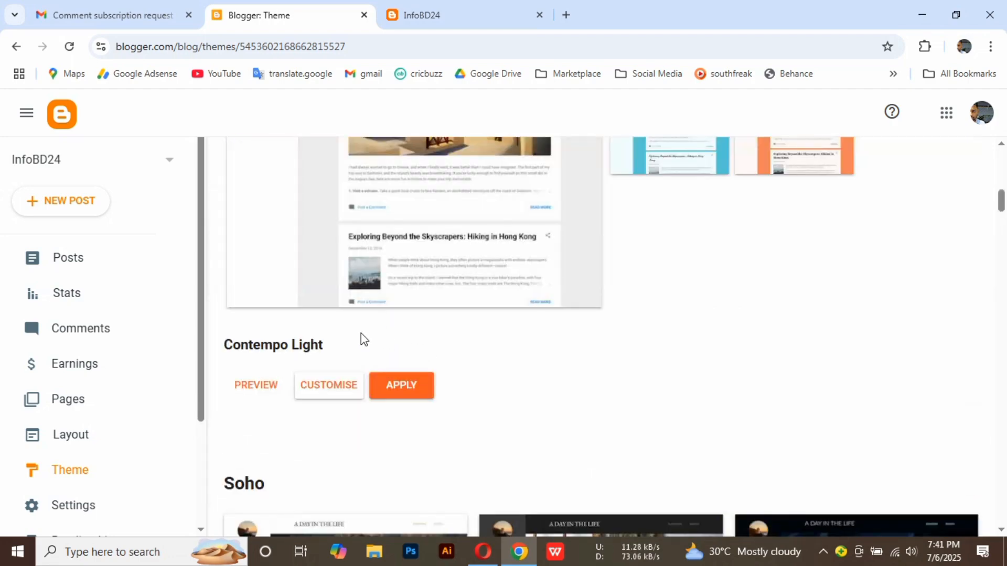
scroll(400, 443, "up", 3)
scroll(297, 427, "down", 3)
left_click(260, 391)
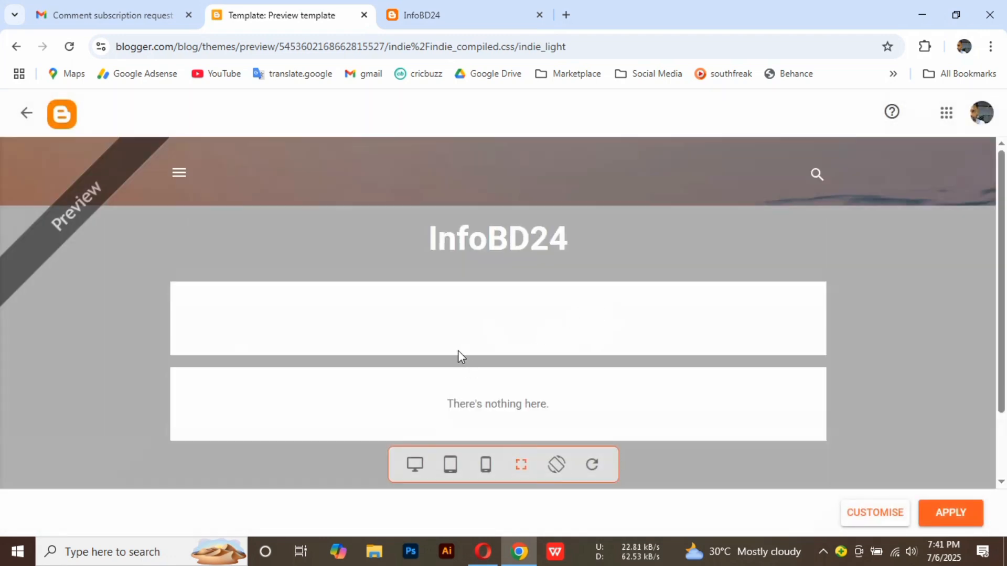
scroll(515, 377, "down", 2)
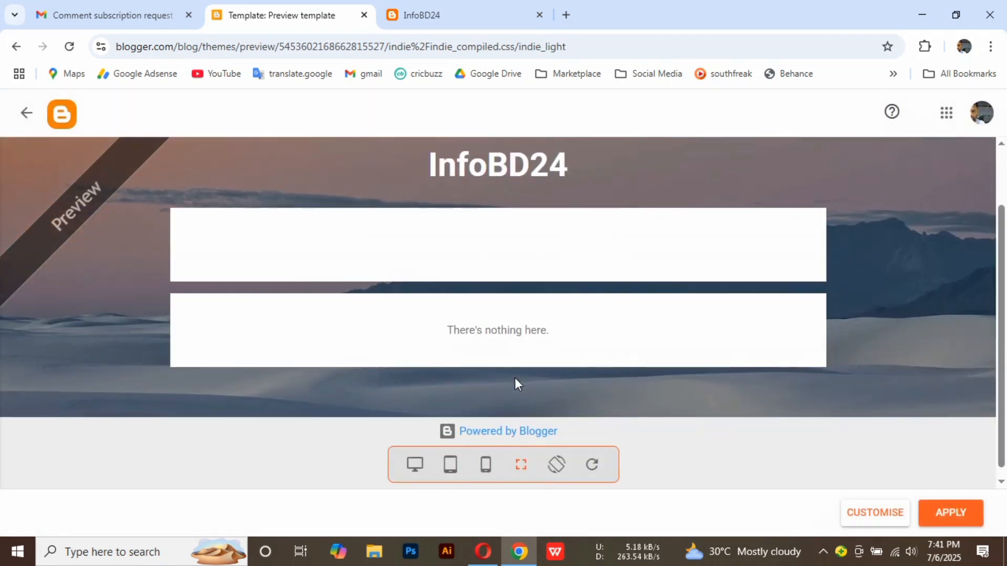
left_click(414, 465)
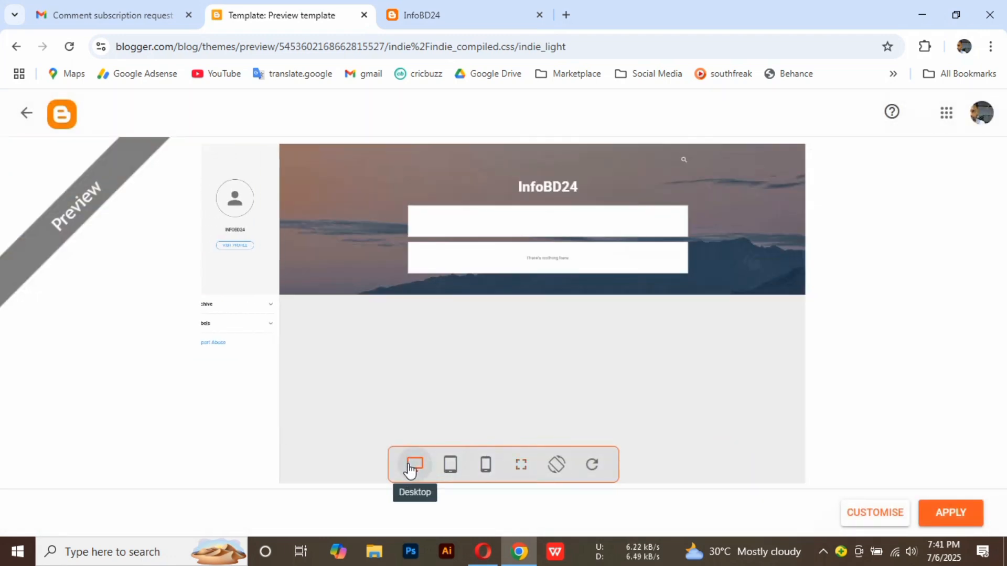
left_click(451, 466)
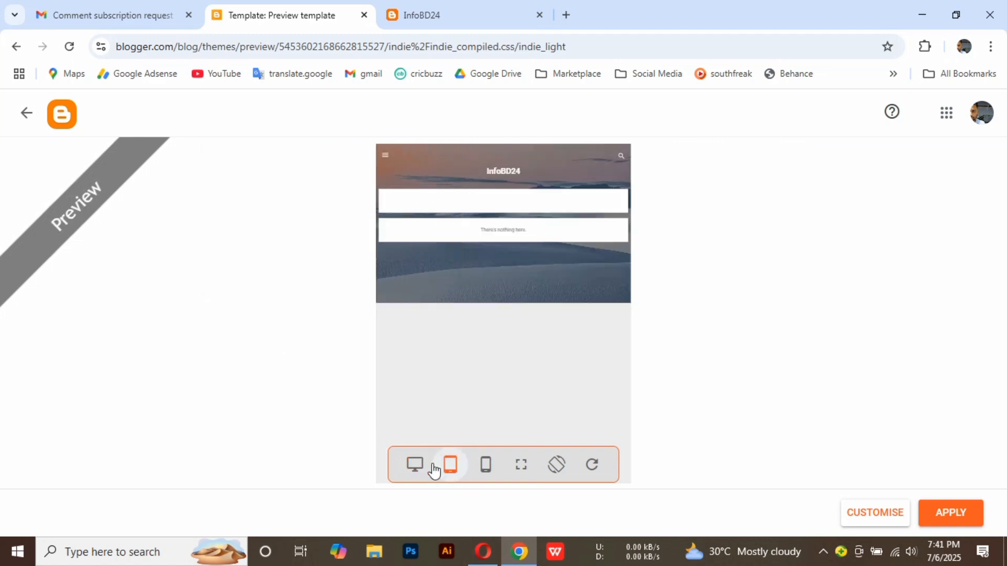
left_click(486, 465)
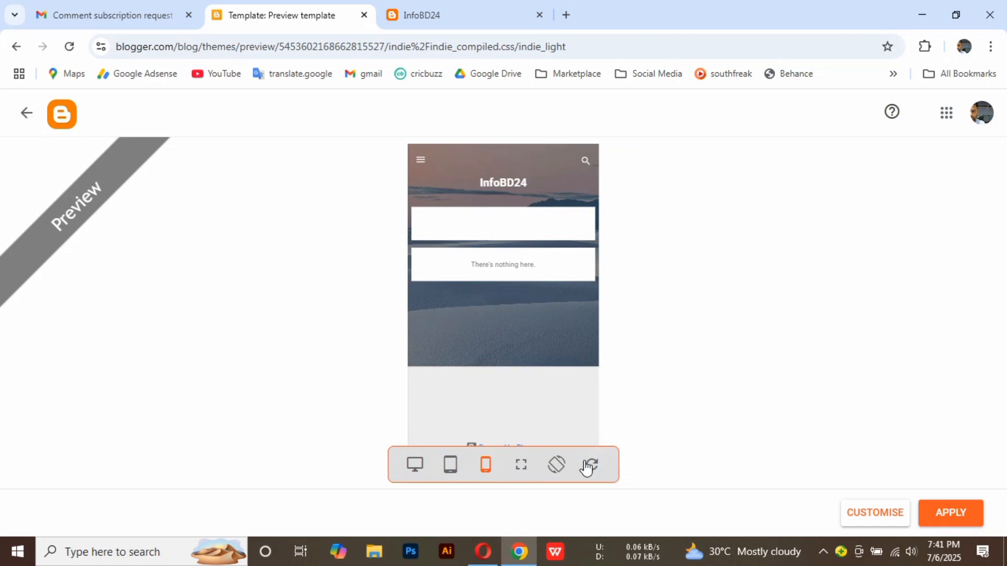
Step: Leave the preview, open Contempo Light for customisation and review the background image and main colour theme options
left_click(25, 120)
left_click(328, 389)
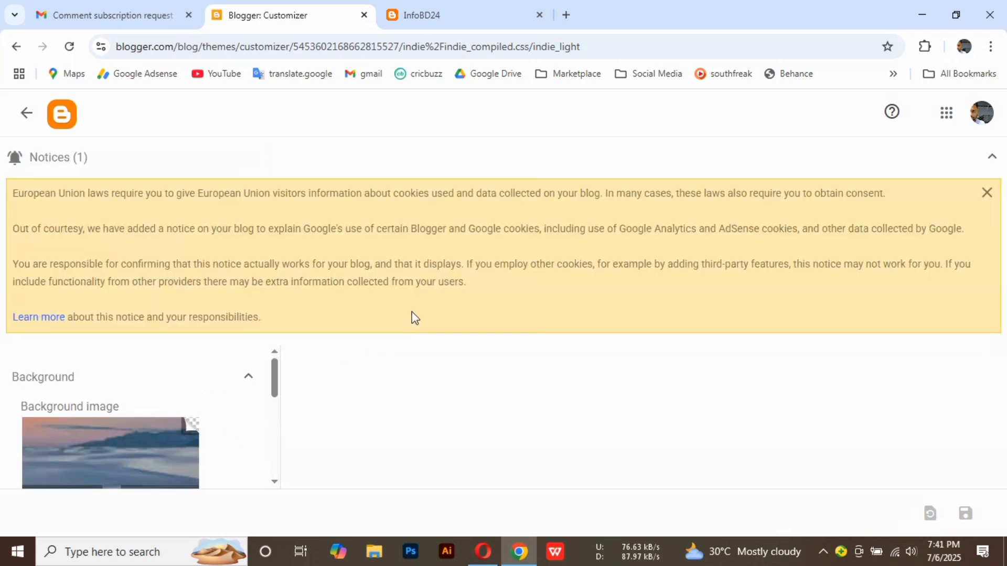
scroll(243, 407, "down", 2)
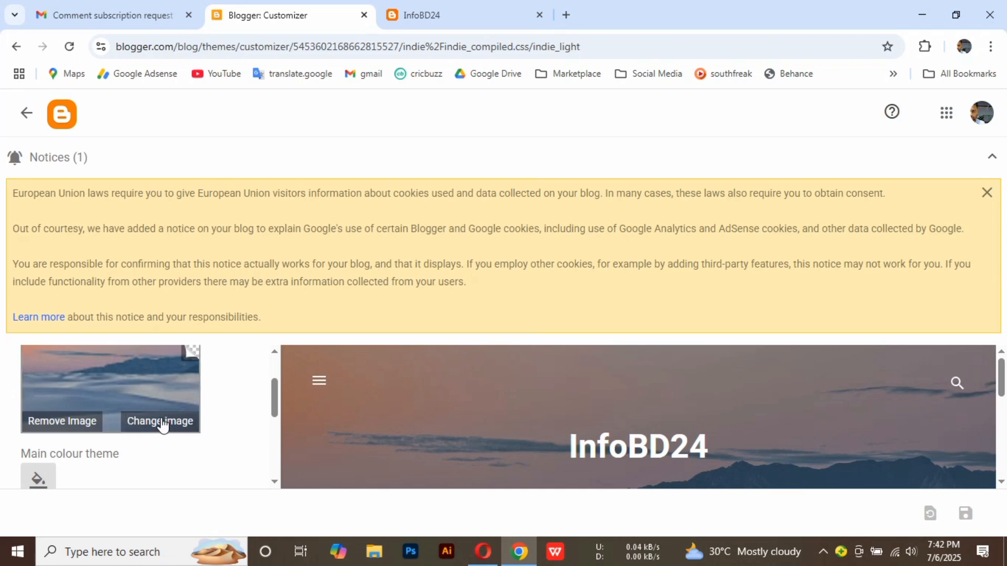
scroll(158, 420, "down", 1)
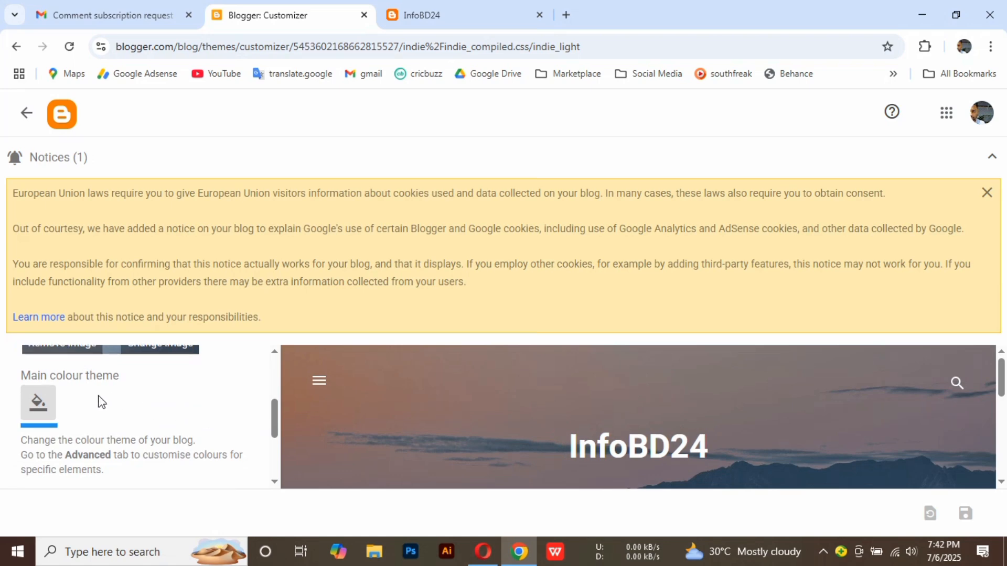
scroll(108, 404, "down", 2)
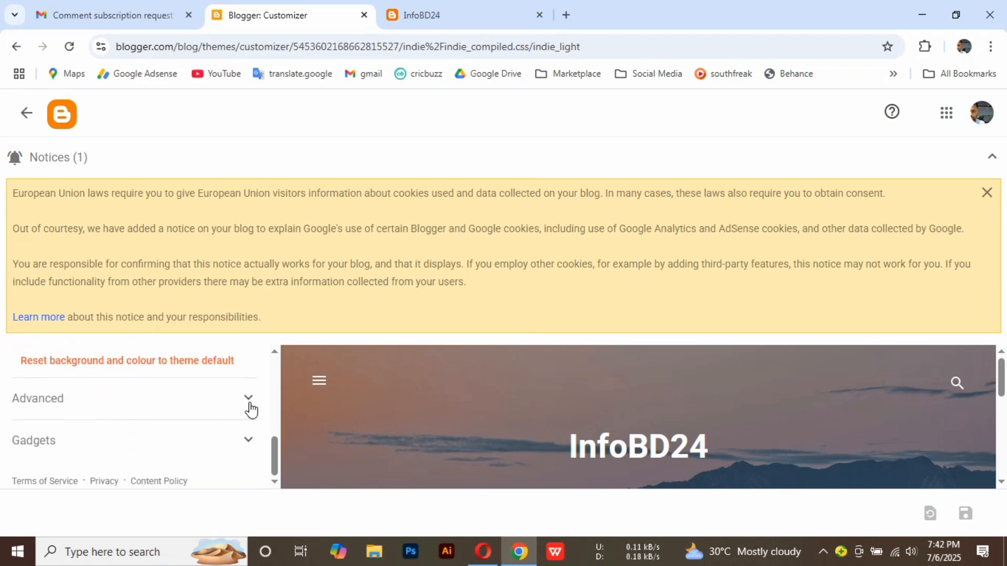
Step: Examine the Advanced page text settings, then reopen the Background settings of the theme
left_click(249, 409)
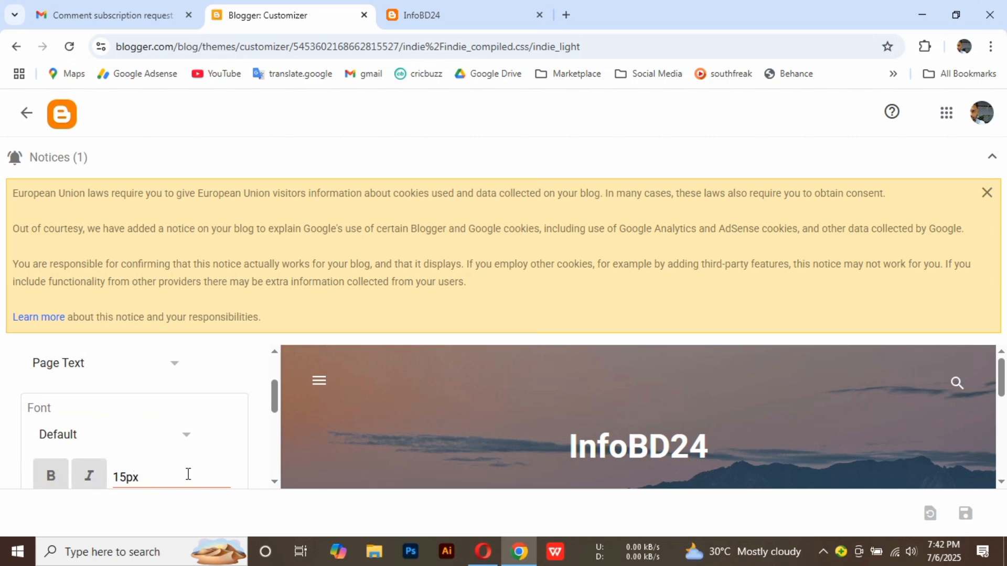
scroll(194, 451, "up", 2)
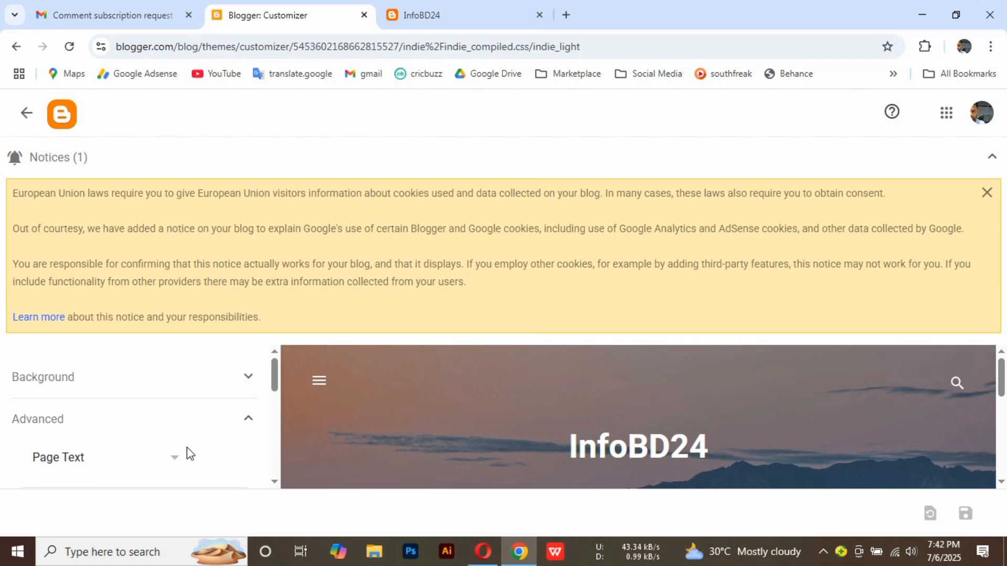
left_click(245, 391)
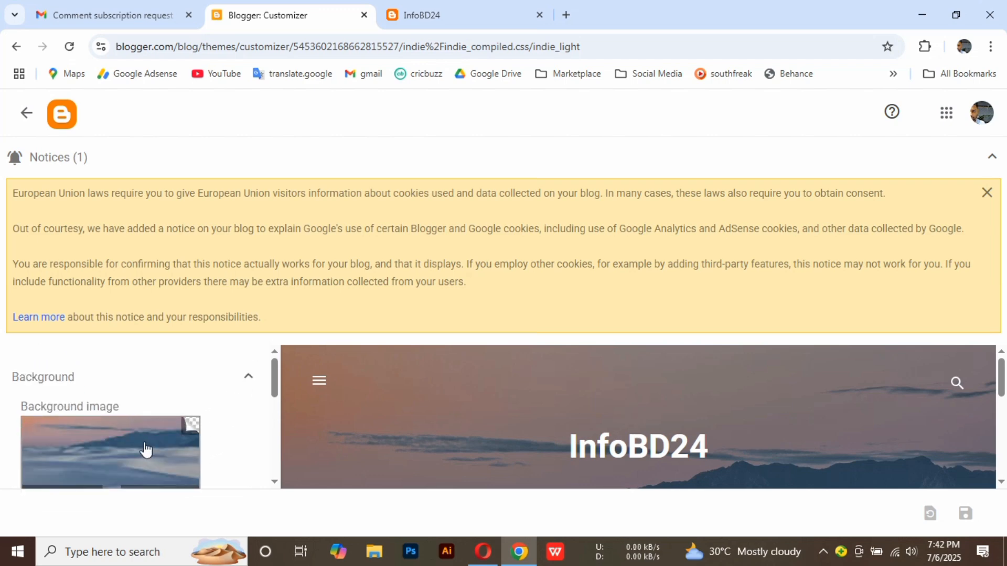
Step: Review the main colour theme palette, dismiss it without choosing a colour and return to the blog's Theme page
scroll(152, 446, "down", 3)
scroll(162, 438, "up", 1)
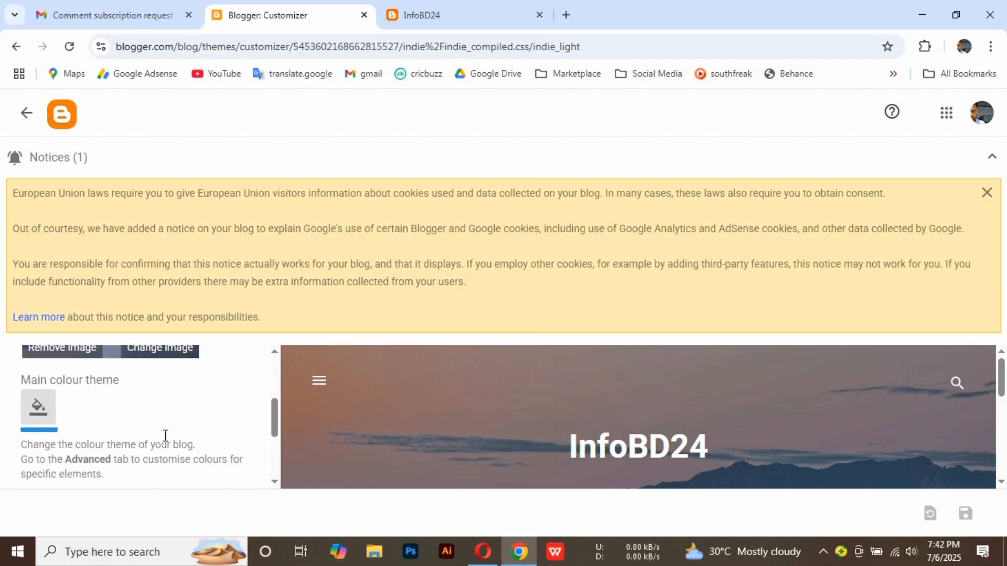
left_click(39, 409)
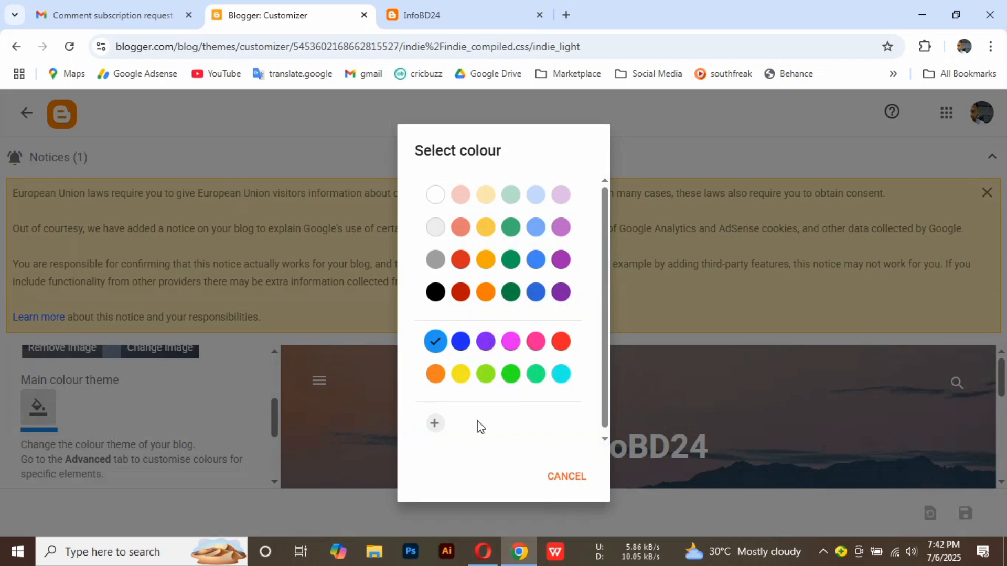
left_click(574, 485)
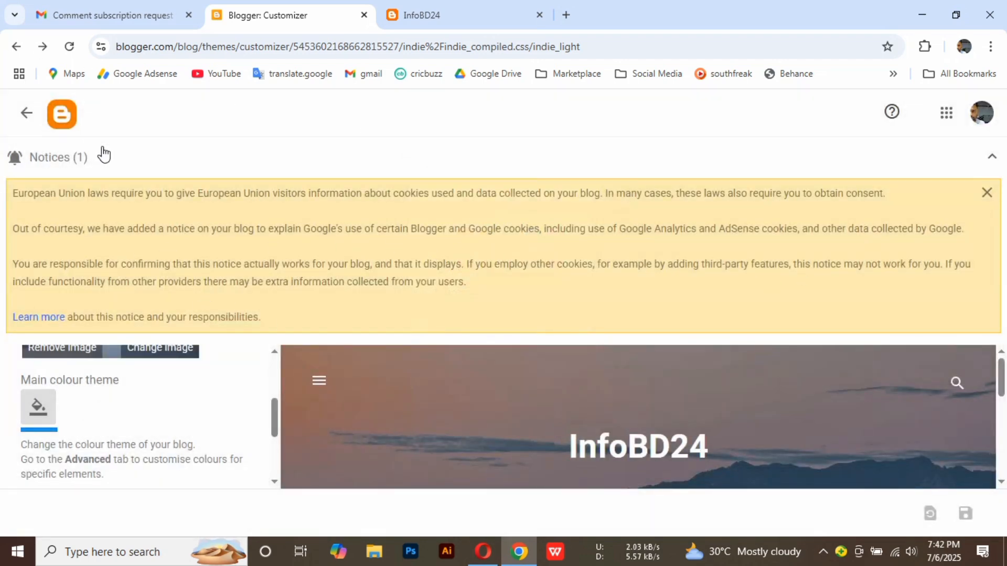
left_click(26, 121)
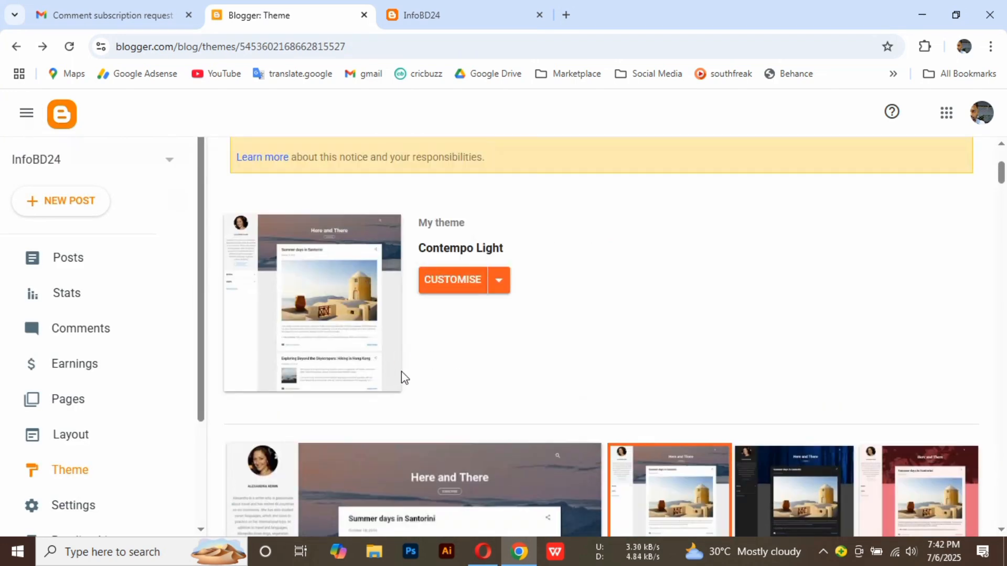
Step: Check how the live InfoBD24 blog looks and return to the Theme page
scroll(402, 372, "up", 3)
left_click(454, 1)
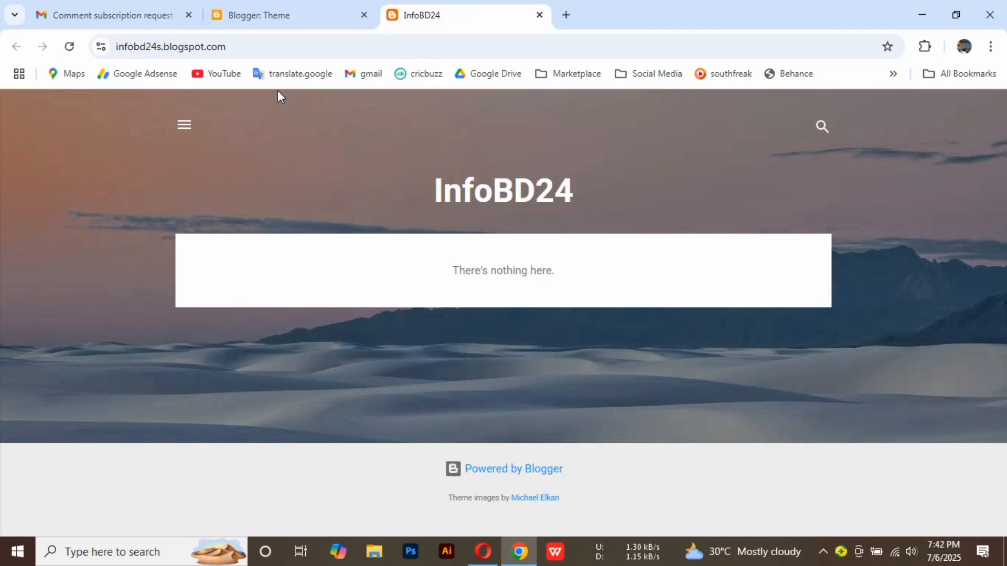
left_click(293, 15)
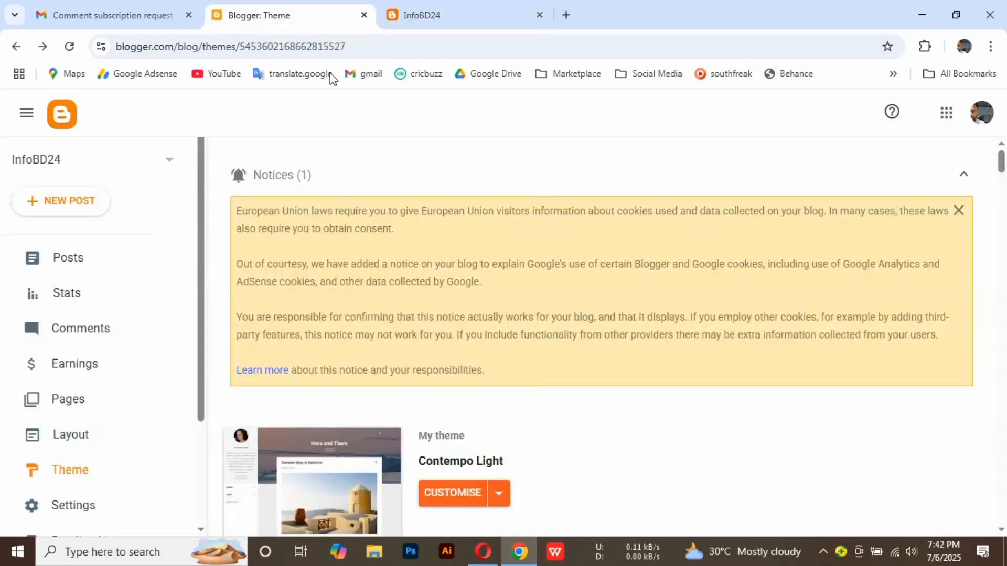
Step: Collapse the notices on the Theme page and browse the available Blogger themes
left_click(964, 175)
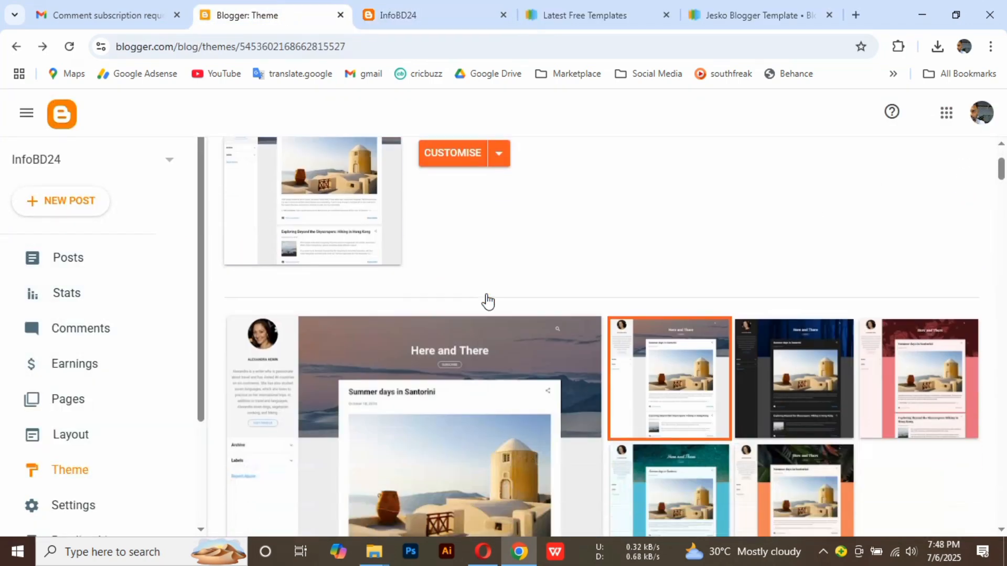
scroll(483, 299, "up", 3)
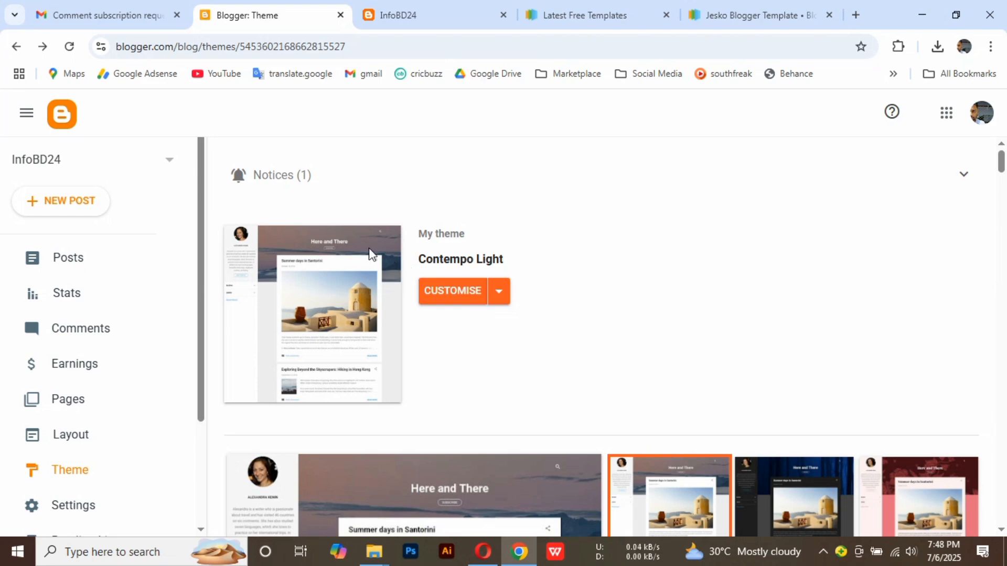
scroll(425, 341, "down", 3)
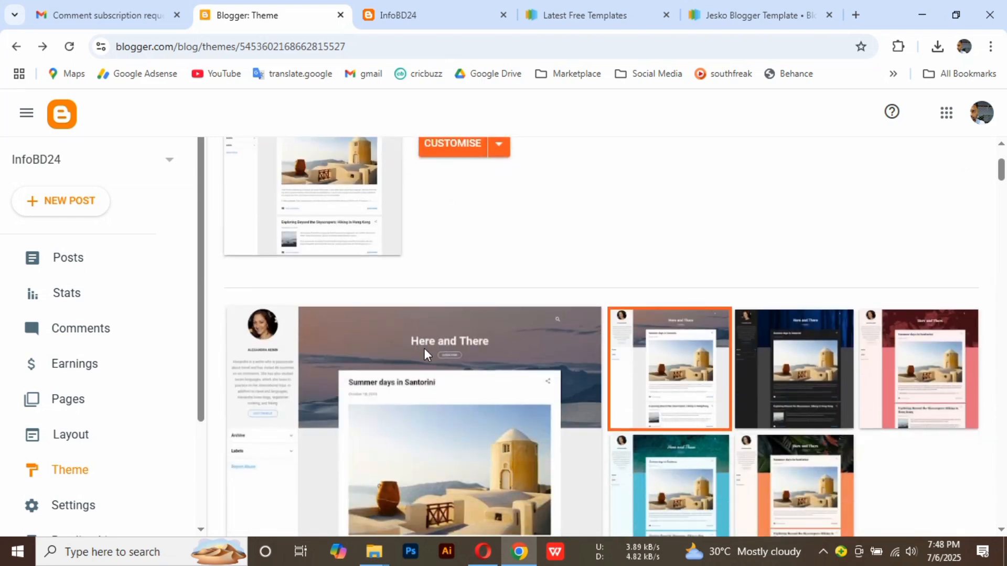
scroll(424, 349, "down", 3)
scroll(443, 344, "down", 3)
scroll(470, 333, "up", 8)
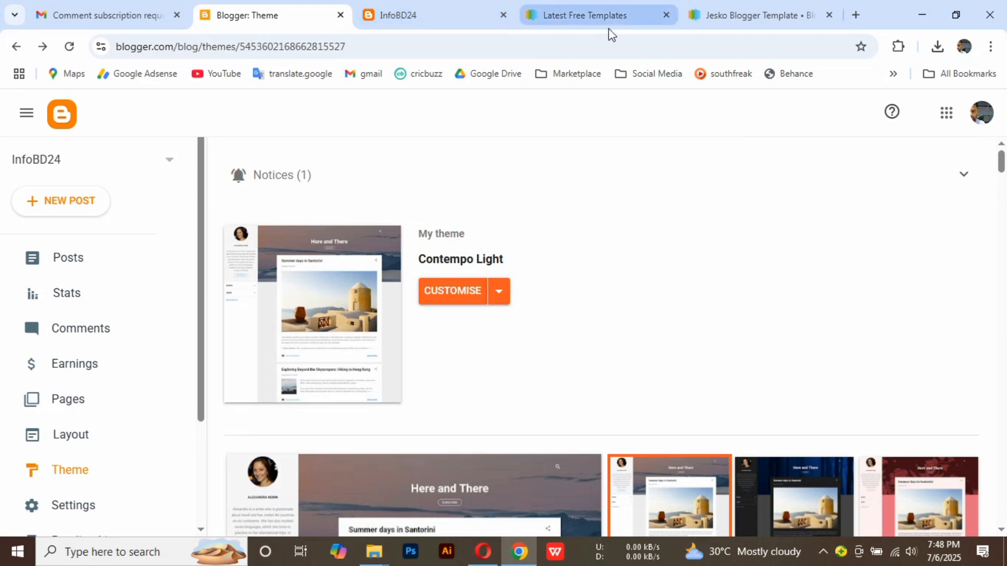
Step: Close the Latest Free Templates and Jesko Blogger Template pages and look over the Theme page
left_click(665, 14)
left_click(666, 15)
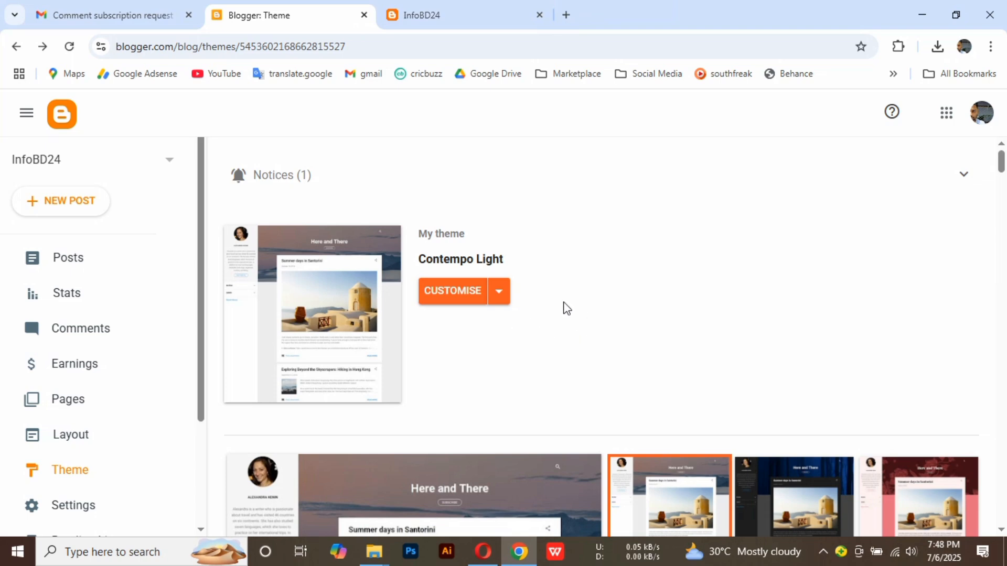
scroll(486, 328, "down", 4)
scroll(256, 353, "up", 4)
Step: Go to the blog's Posts page, open a new post in the editor and return to the post list without adding content
left_click(74, 261)
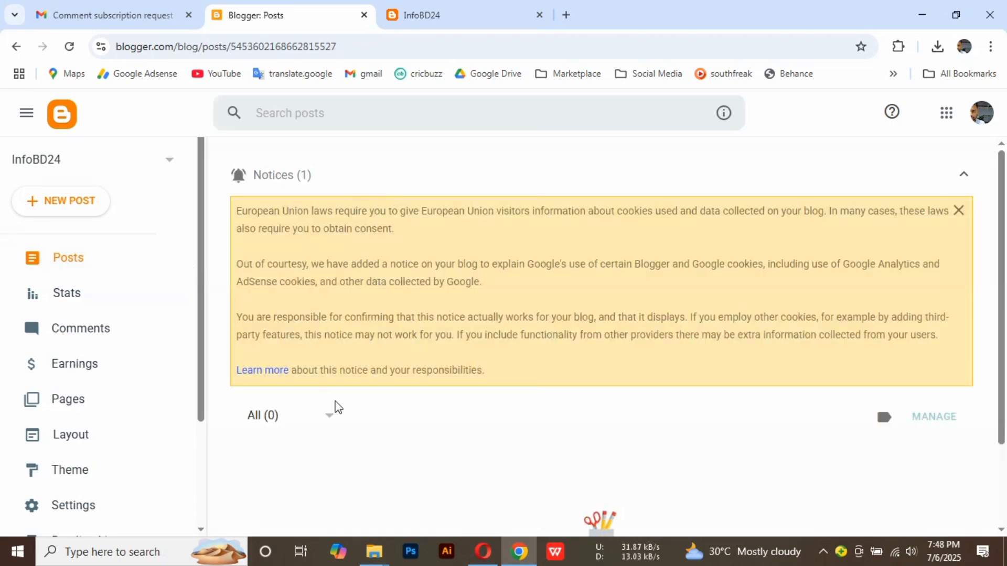
left_click(79, 200)
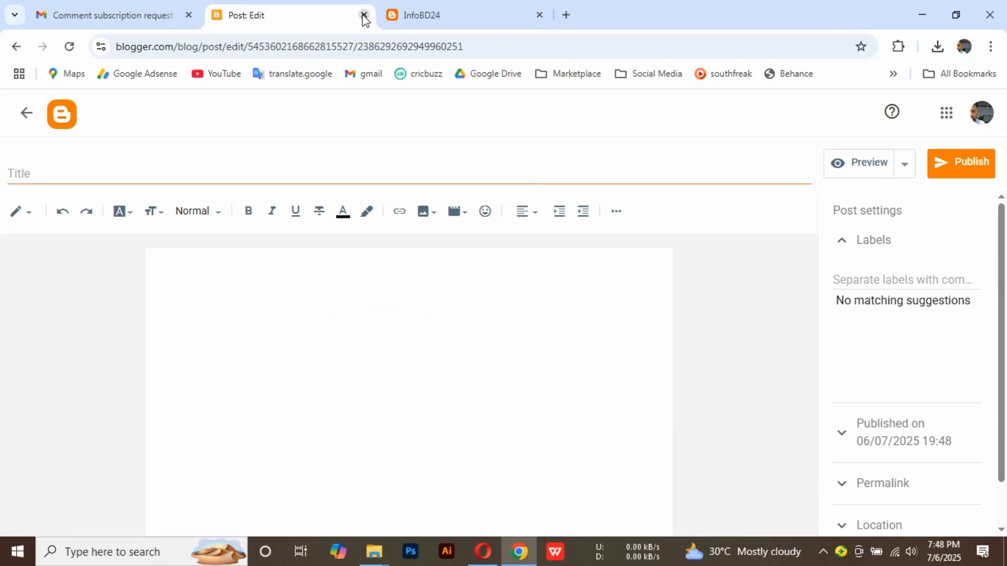
left_click(24, 115)
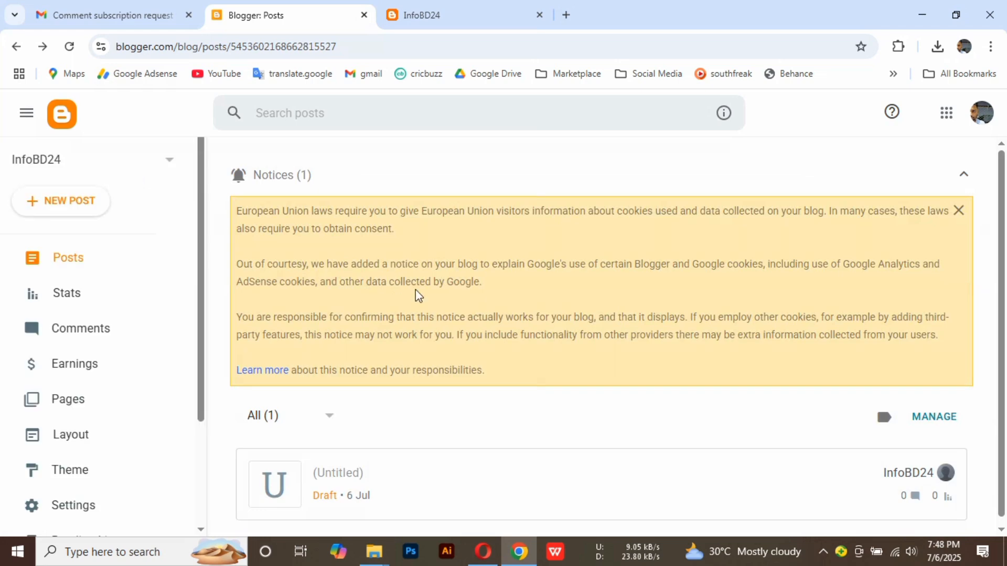
Step: Discard the untitled draft from the blog's post list
scroll(440, 377, "down", 1)
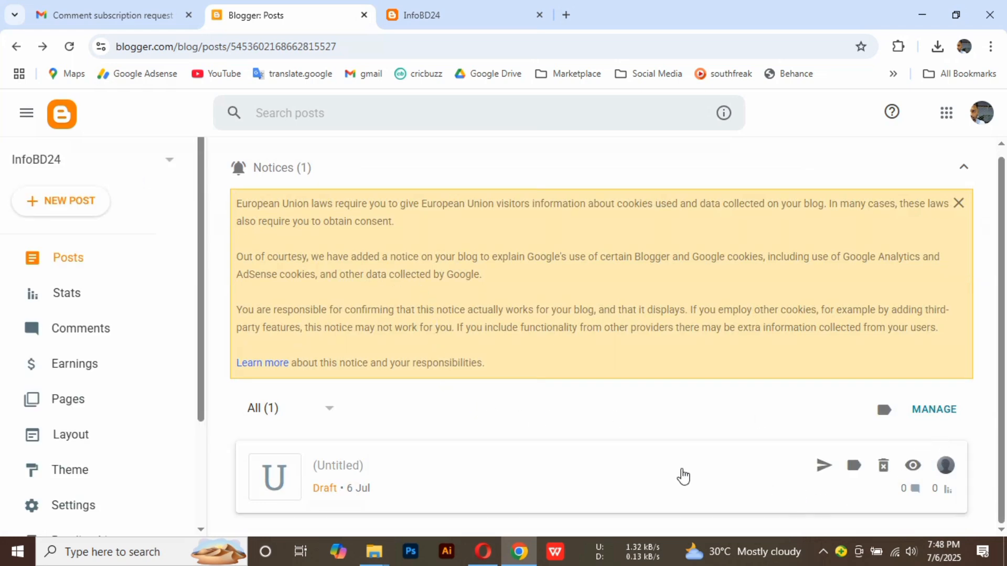
left_click(883, 466)
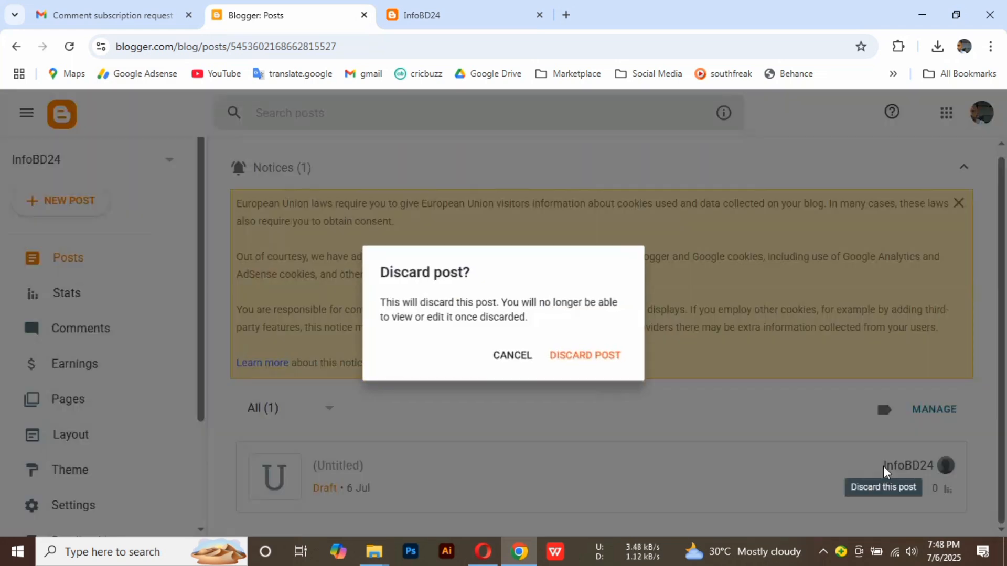
left_click(575, 358)
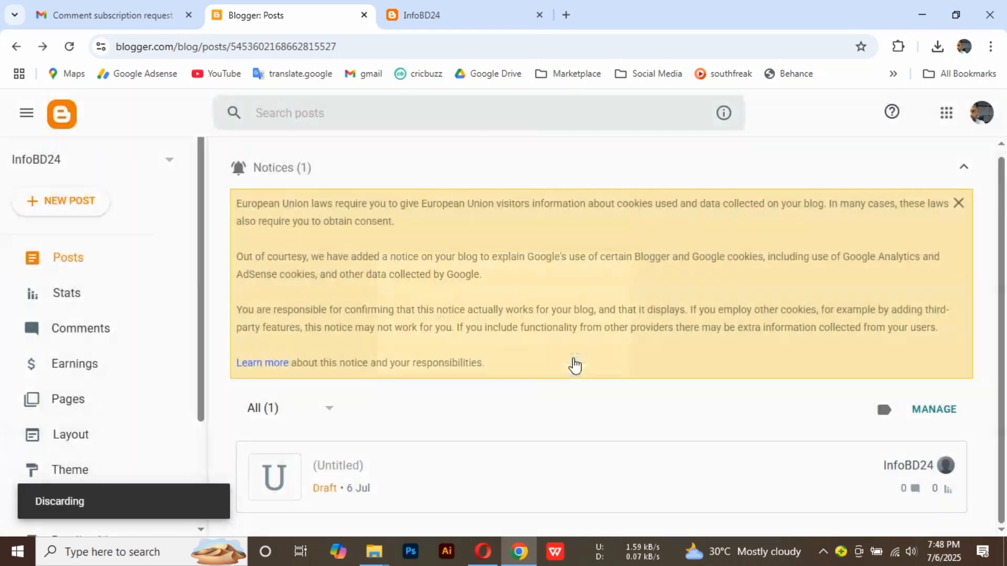